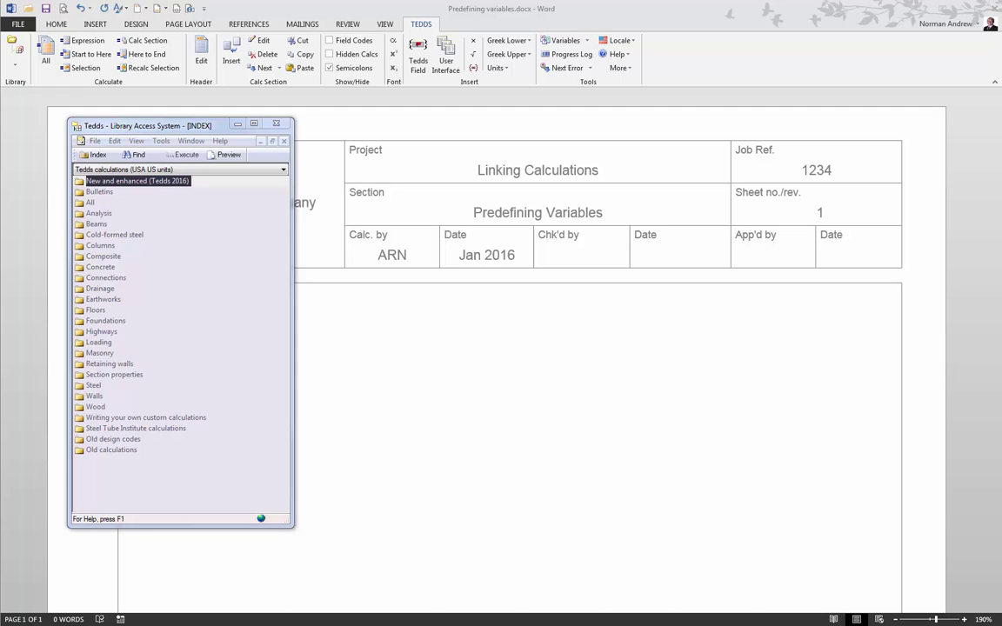
- Preview the Structural wood column example from the library's Wood member design (NDS) folder
double_click(102, 408)
double_click(132, 449)
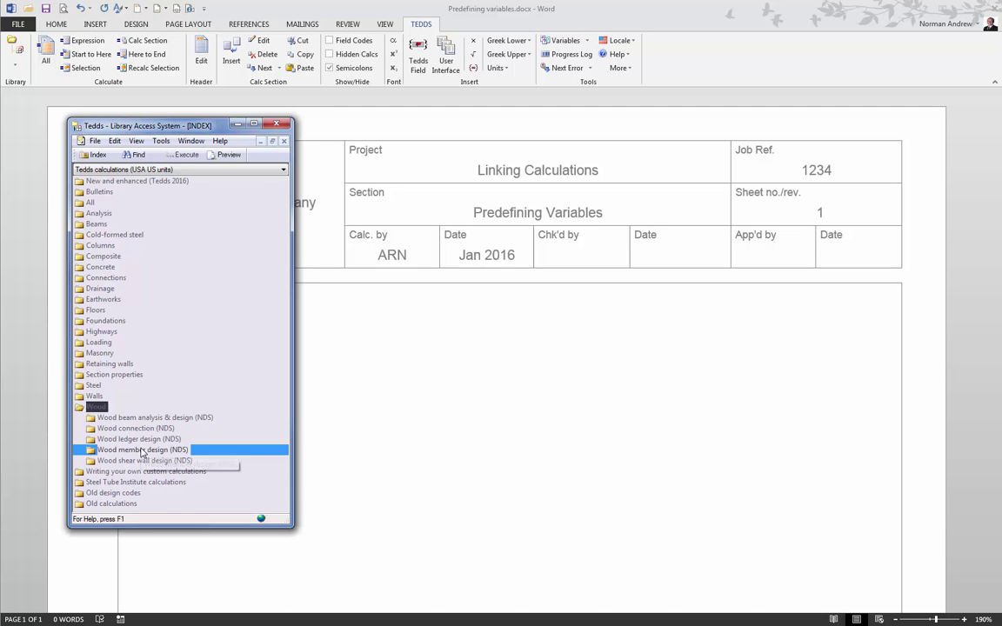
click(145, 470)
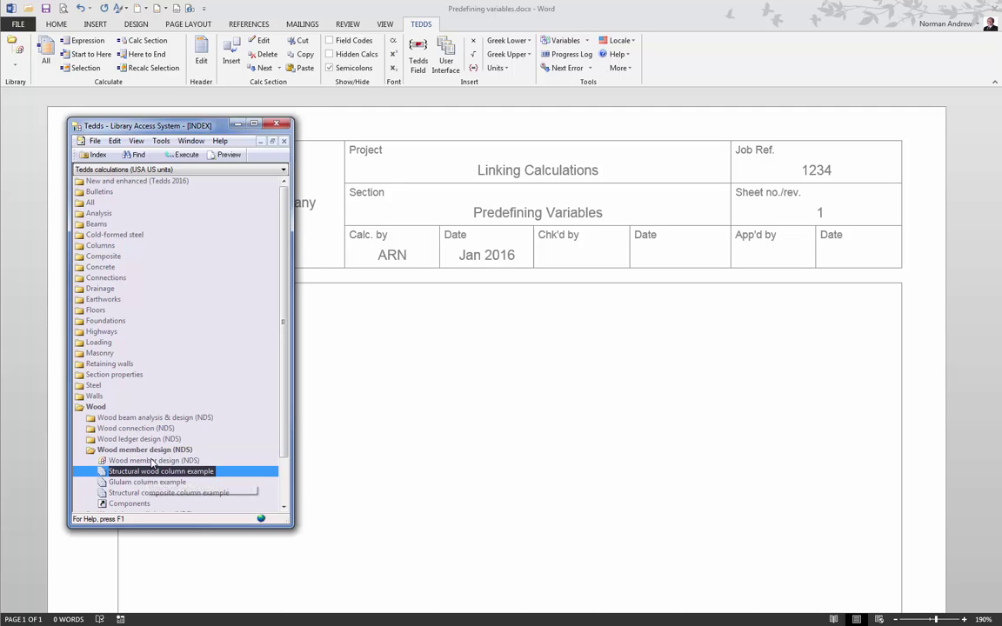
click(231, 155)
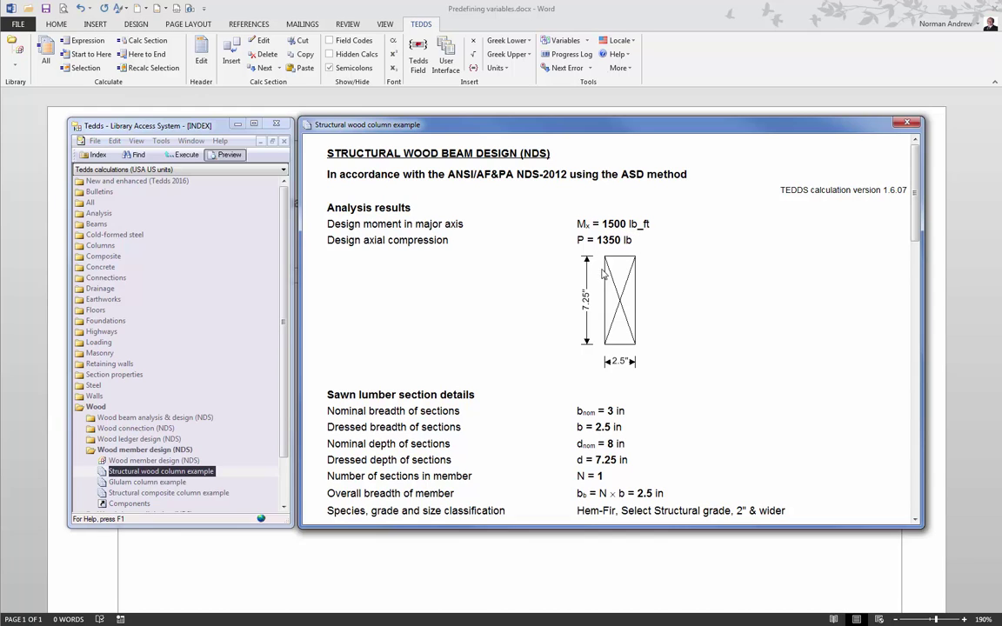
click(907, 124)
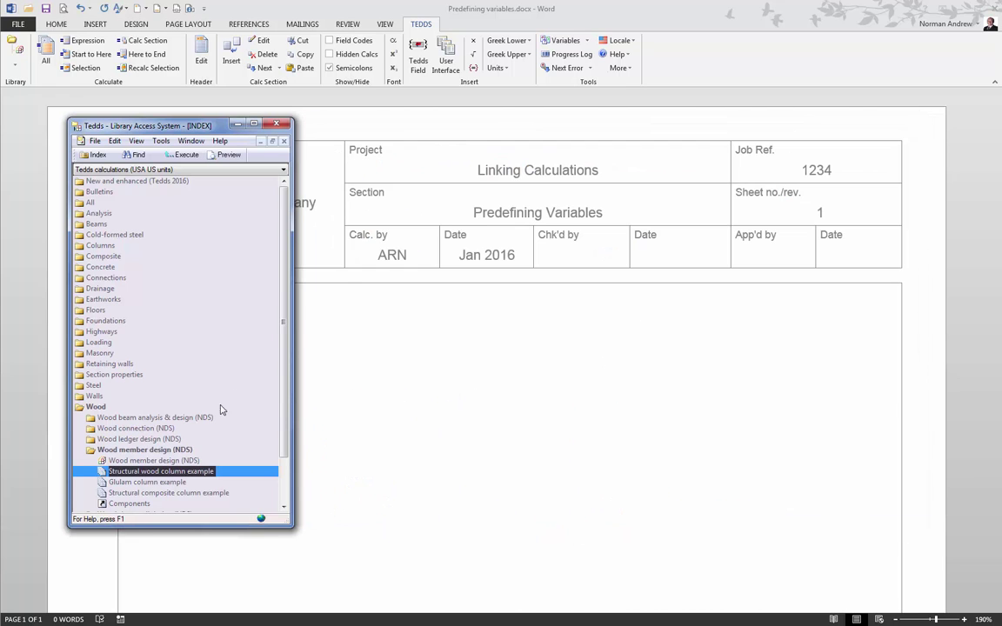
- Append the Wood member design (NDS) calculation to the active document as a new calc section and minimize the library
double_click(156, 460)
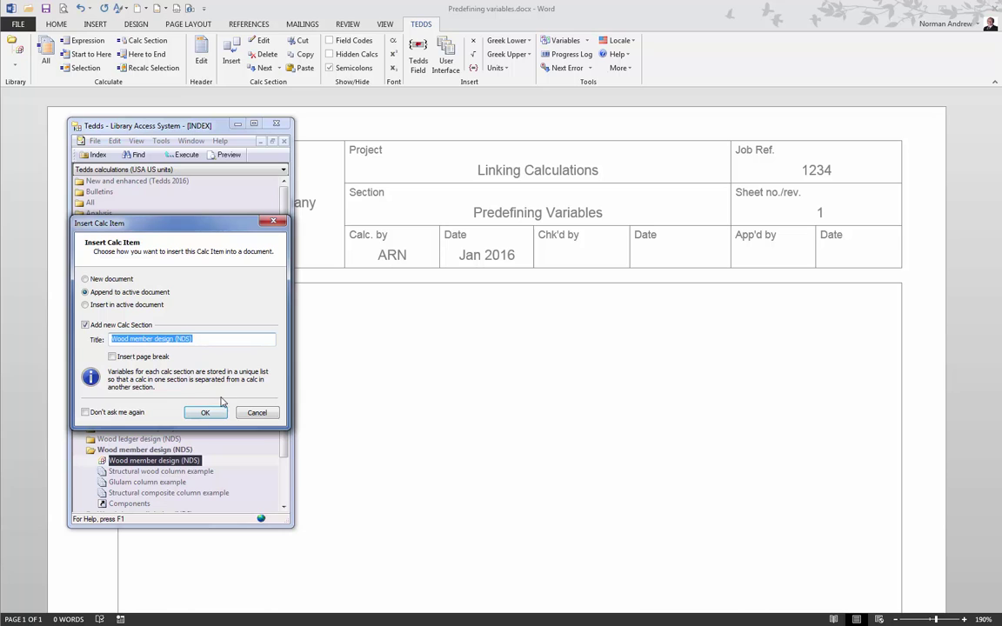
click(205, 412)
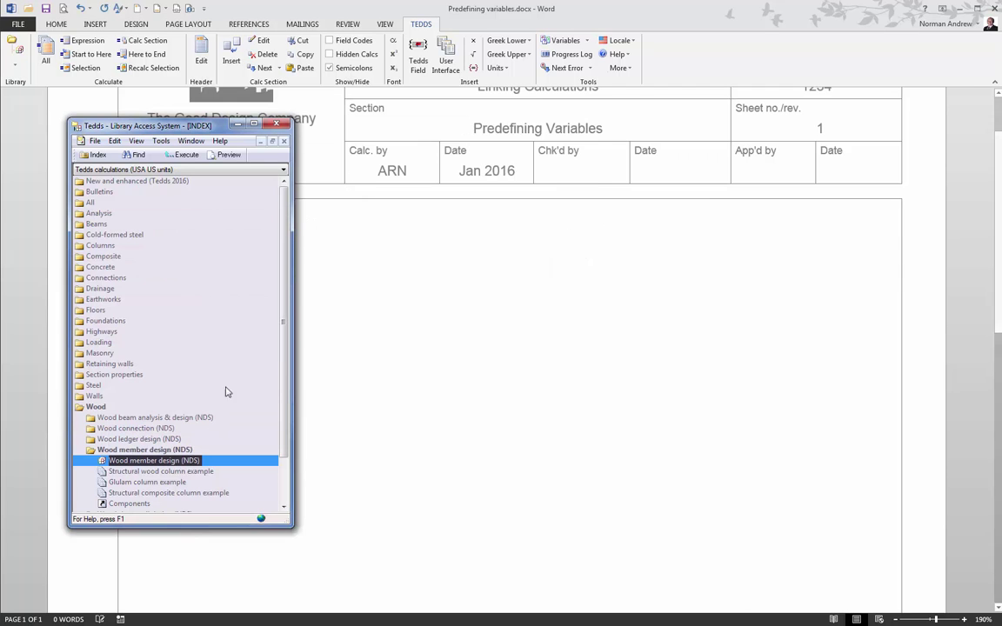
click(240, 126)
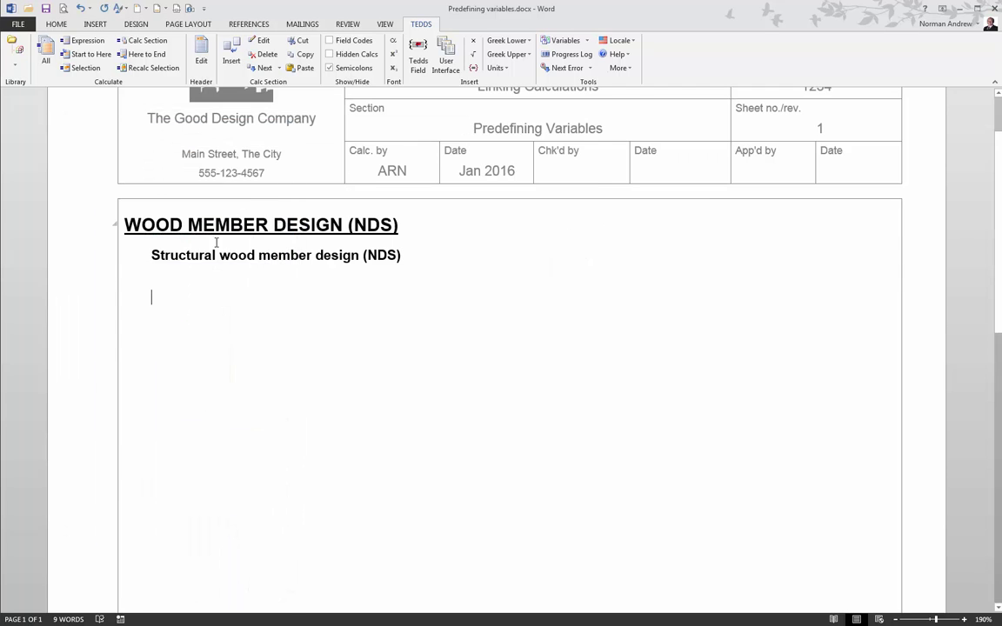
- Add the line Mx = 1.5 kips_ft, with the x as subscript, above the Structural wood member design (NDS) calculation
click(151, 257)
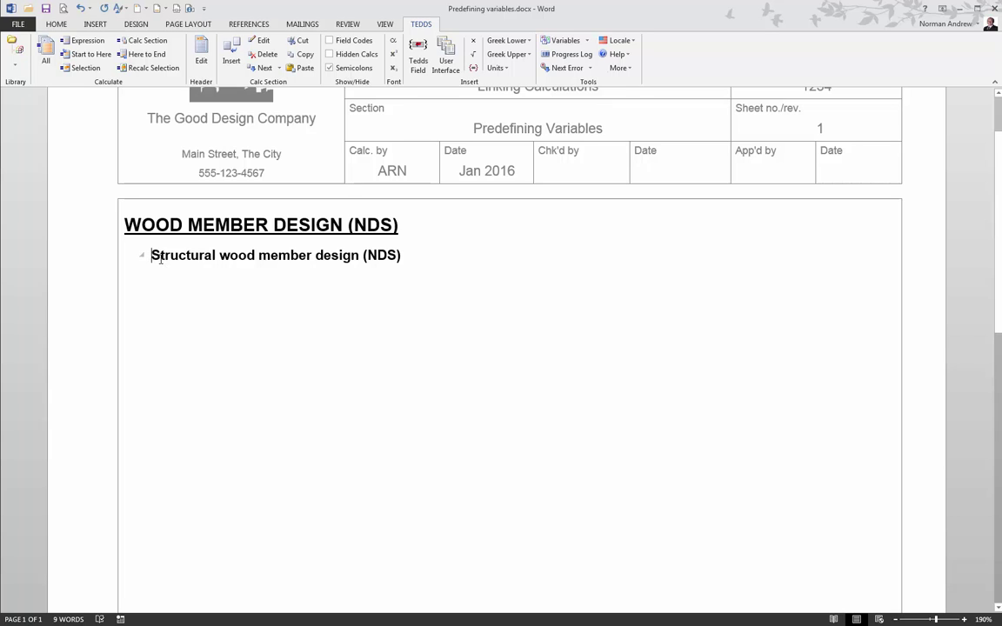
key(Return)
click(196, 250)
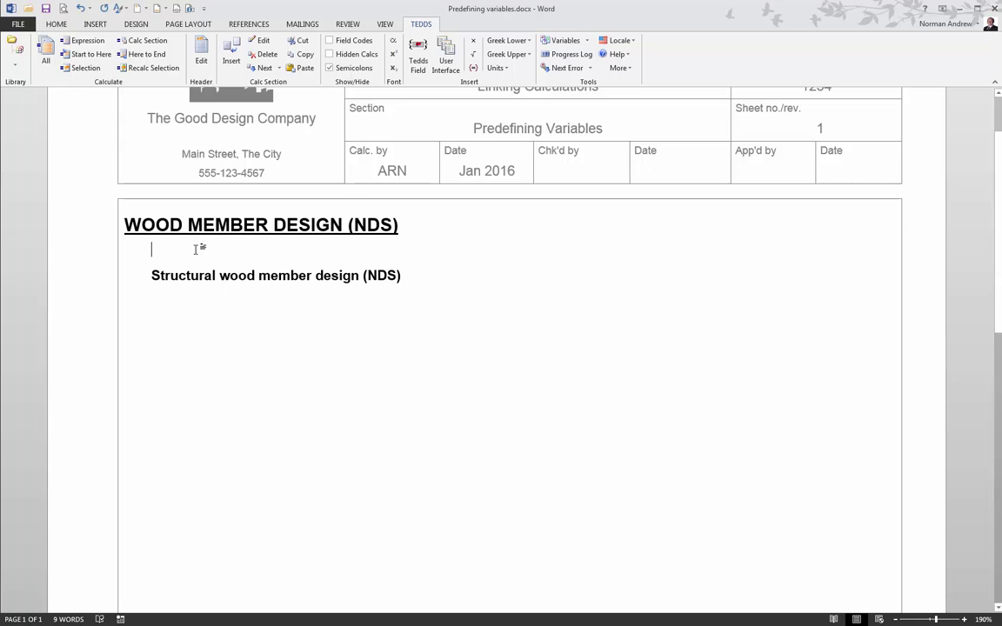
text(Mx)
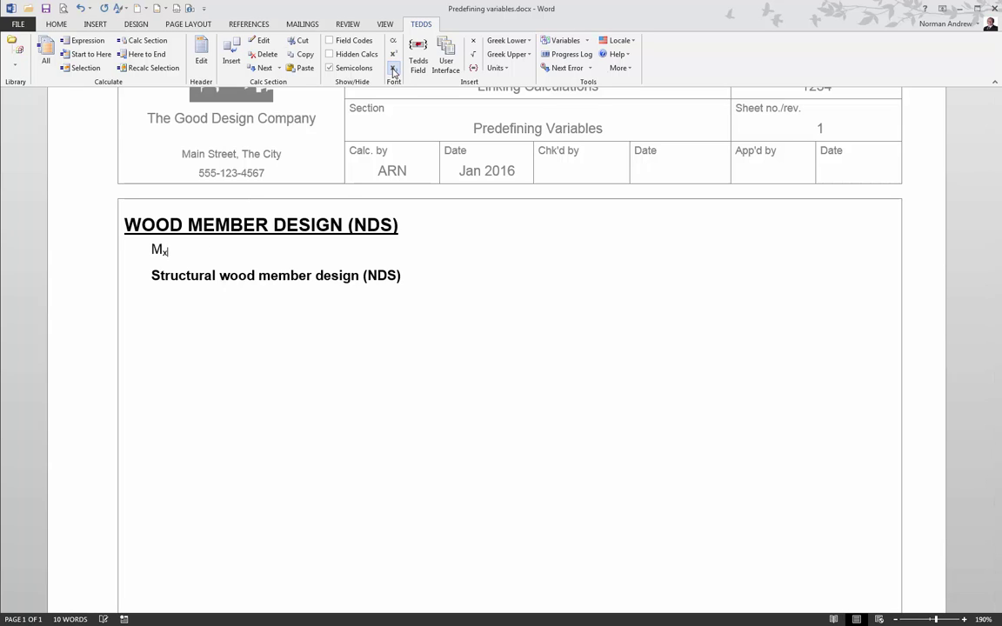
text( = 1.5 kips_f)
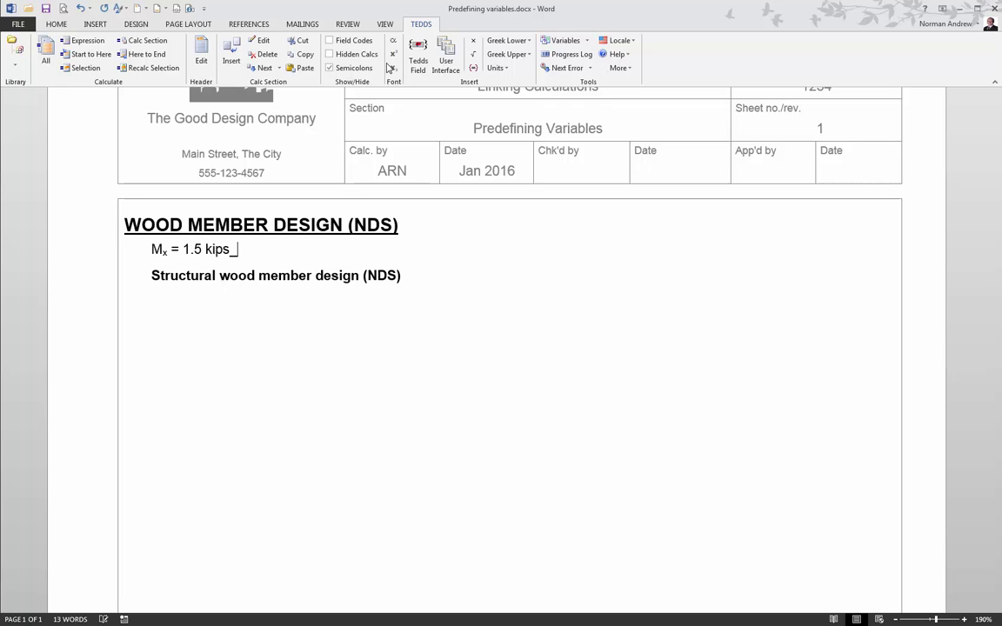
text(t)
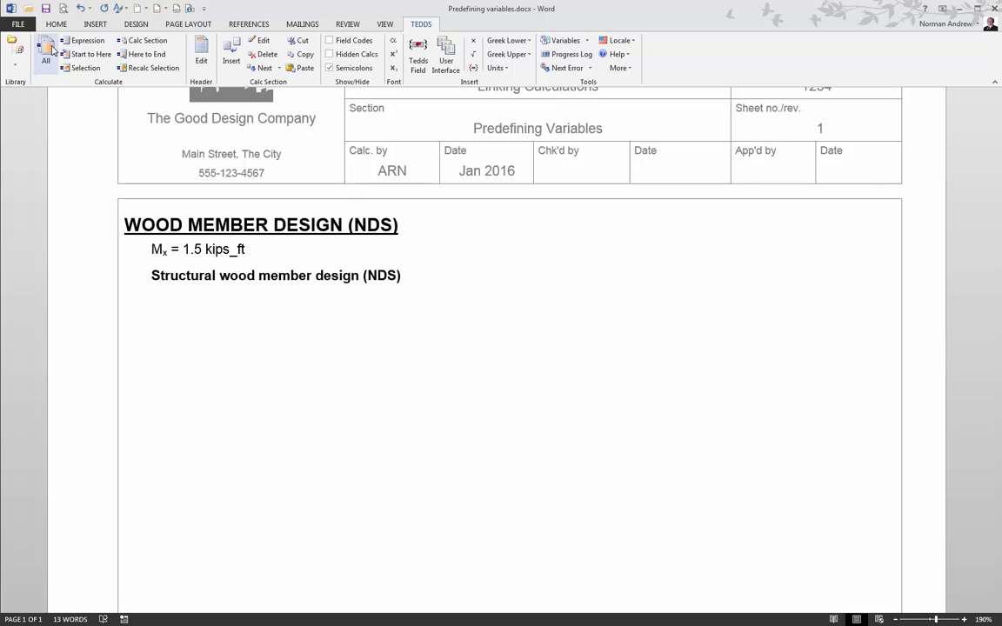
- Calculate the document and complete the structural wood member design, accepting the member details as offered
click(48, 50)
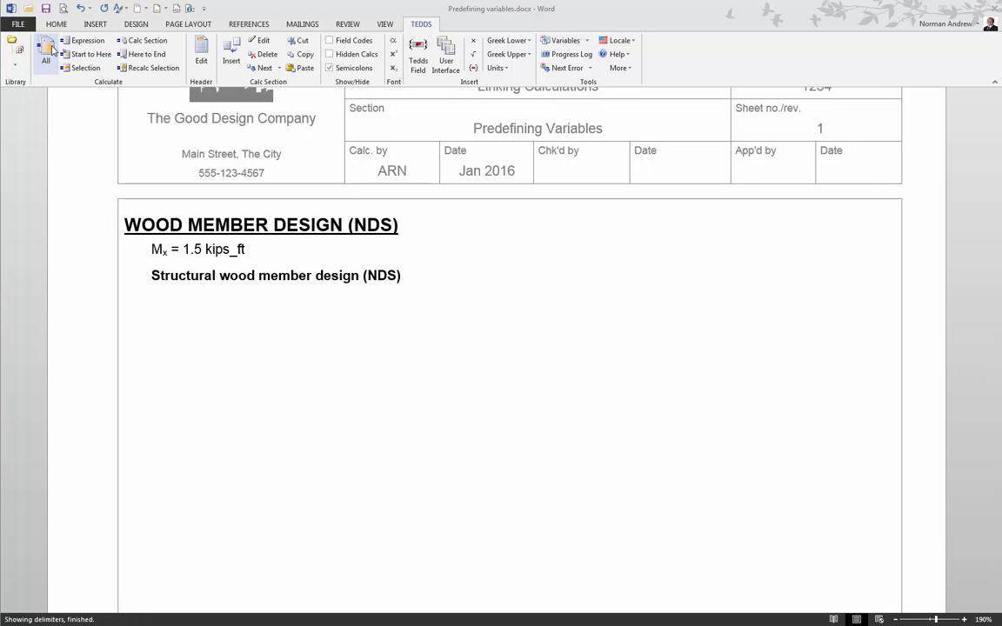
click(52, 49)
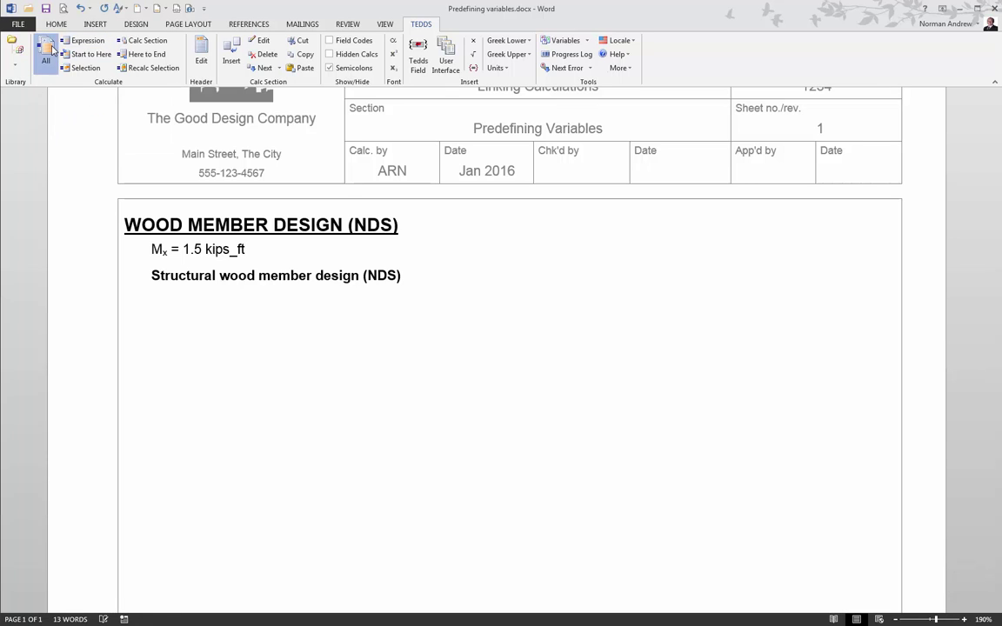
double_click(294, 273)
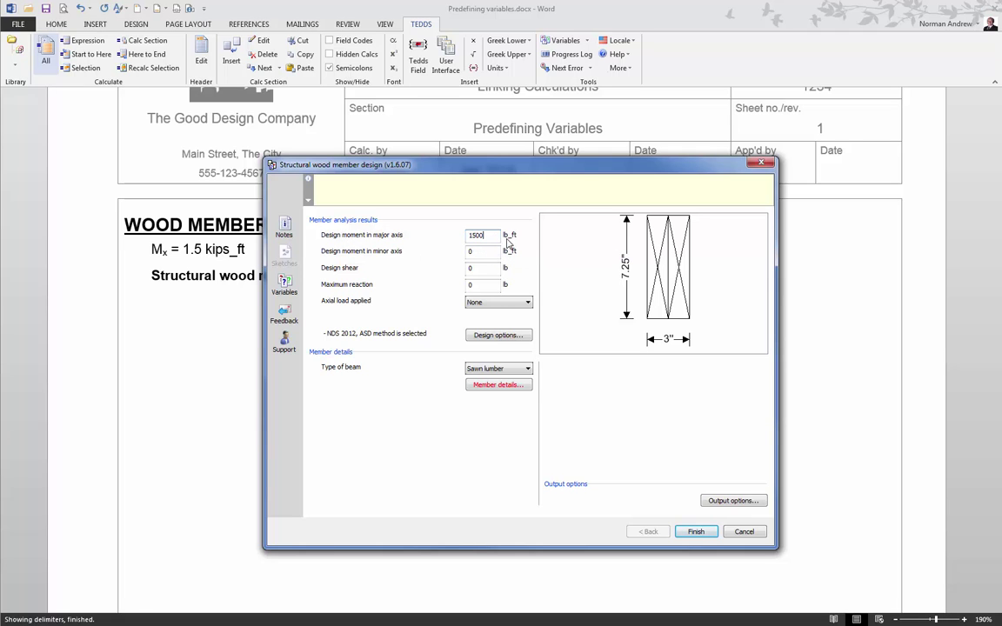
click(503, 386)
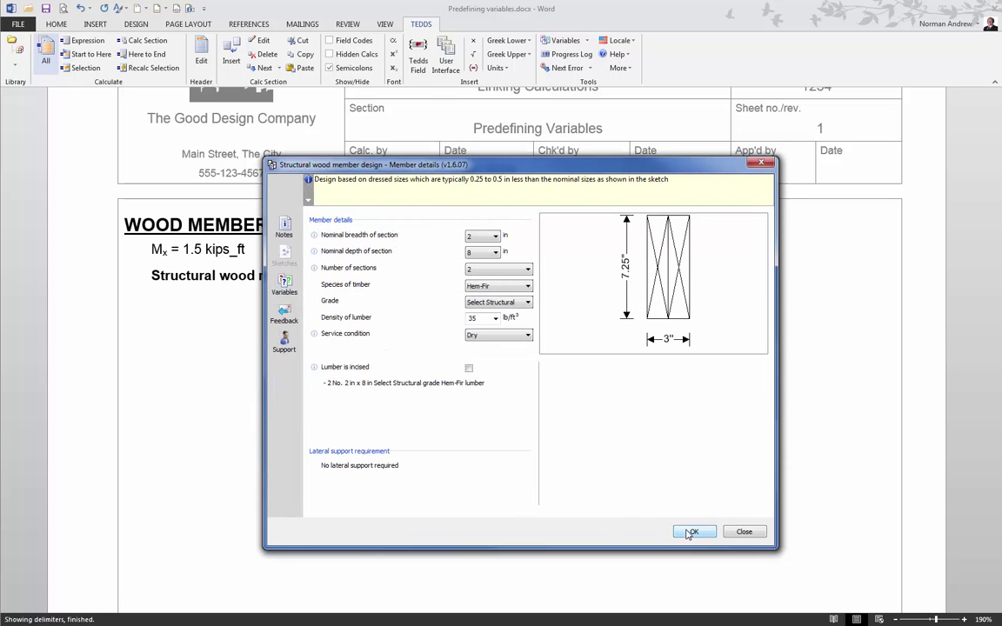
click(686, 530)
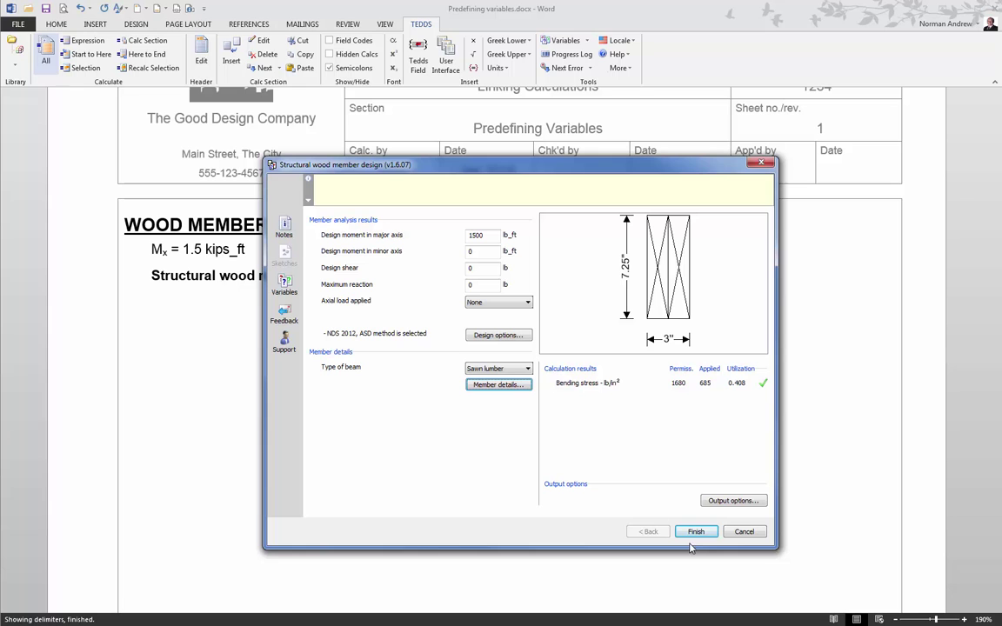
click(696, 532)
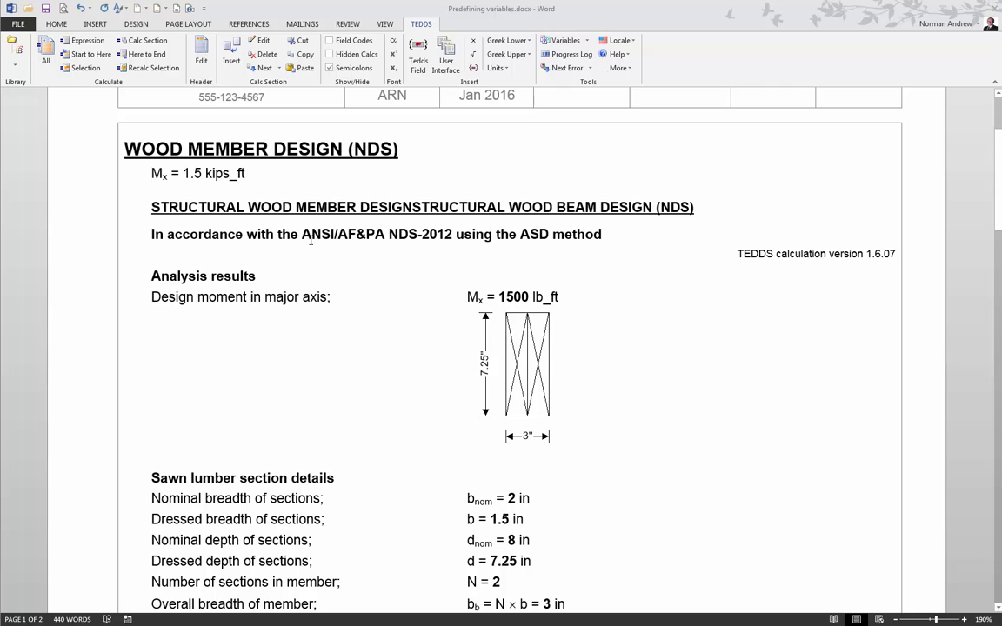
- Set the predefined Mx to 2 kips_ft and recalculate the document, finishing the wood member design
drag(201, 171, 186, 176)
text(2)
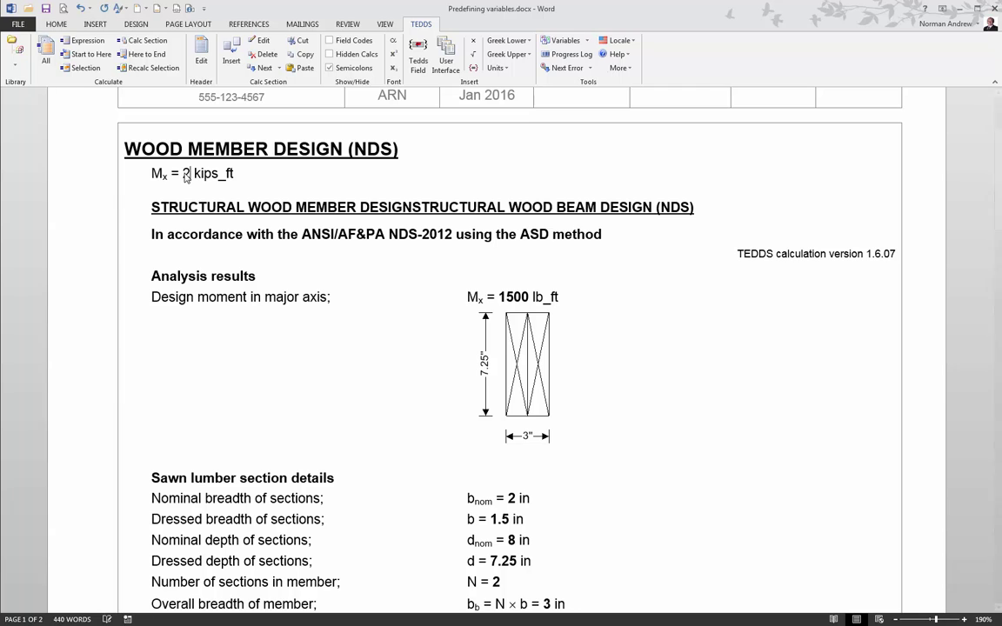
click(46, 48)
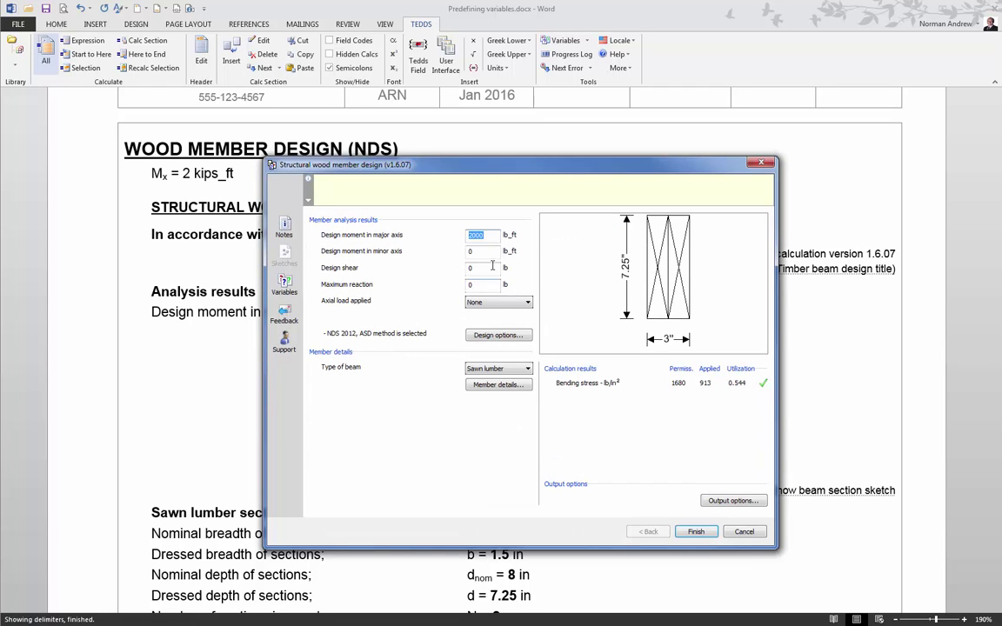
click(491, 237)
click(694, 533)
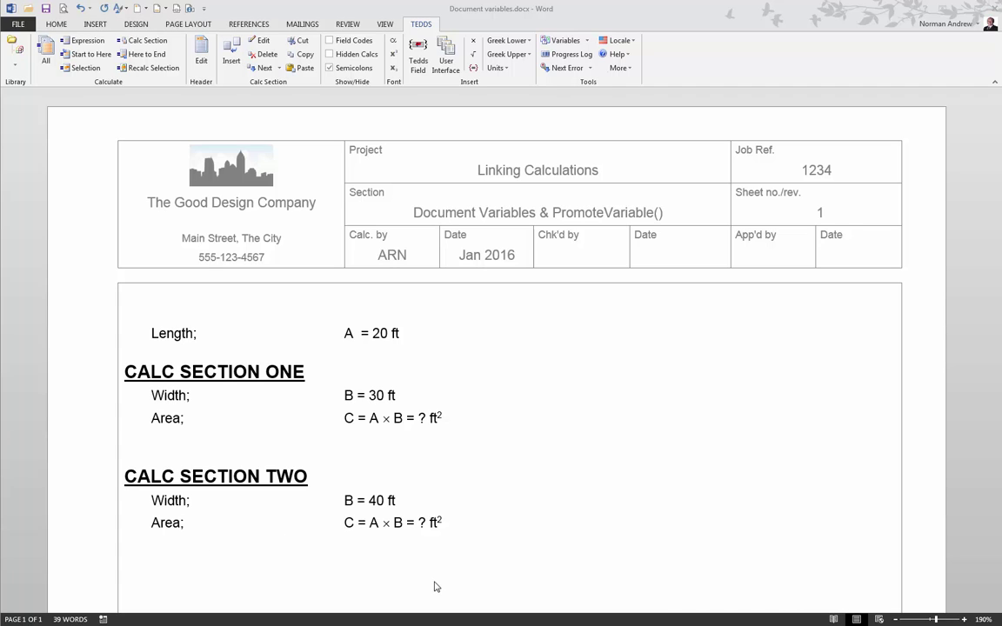
- Calculate the whole Document variables document and inspect the variables stored at document level from the Length line
click(48, 52)
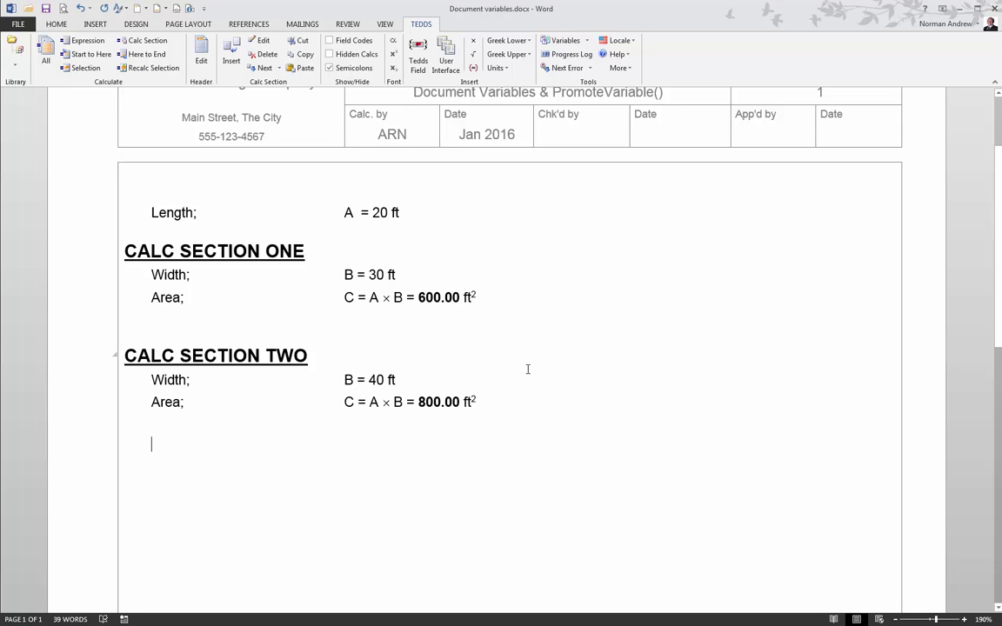
click(415, 213)
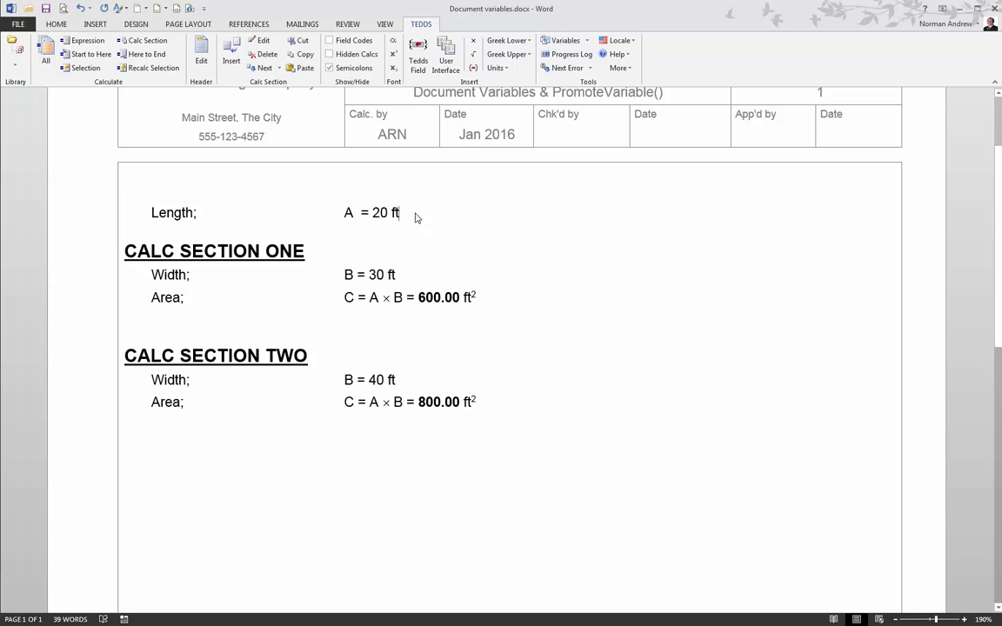
click(562, 43)
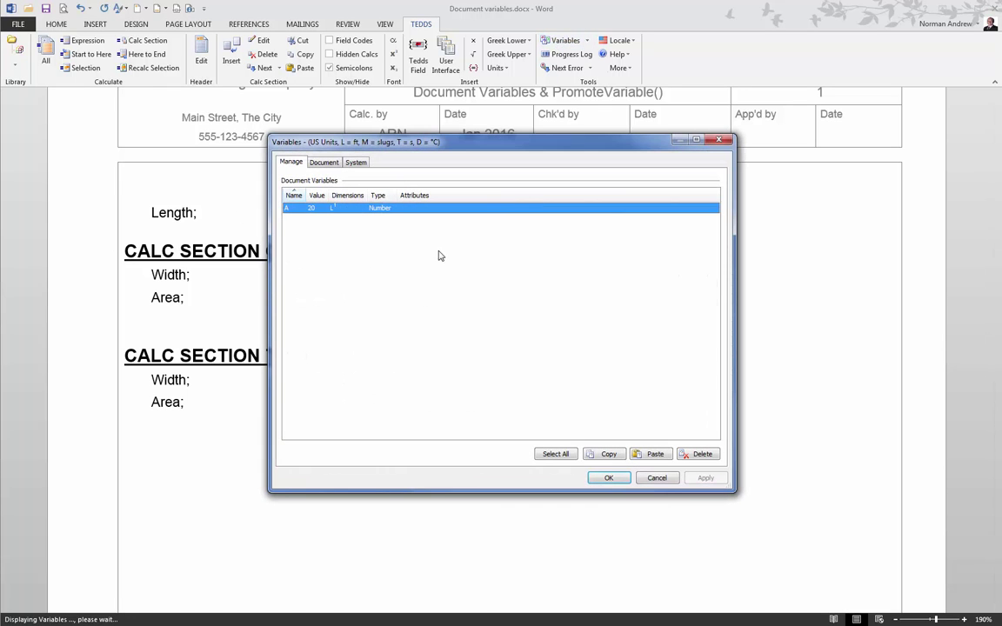
mouse_move(286, 216)
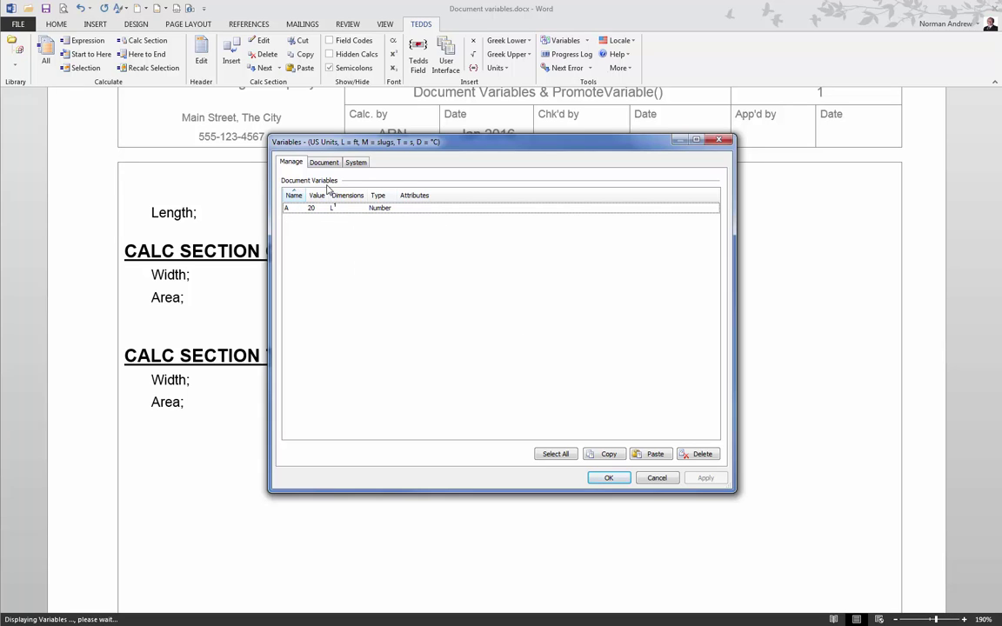
click(609, 479)
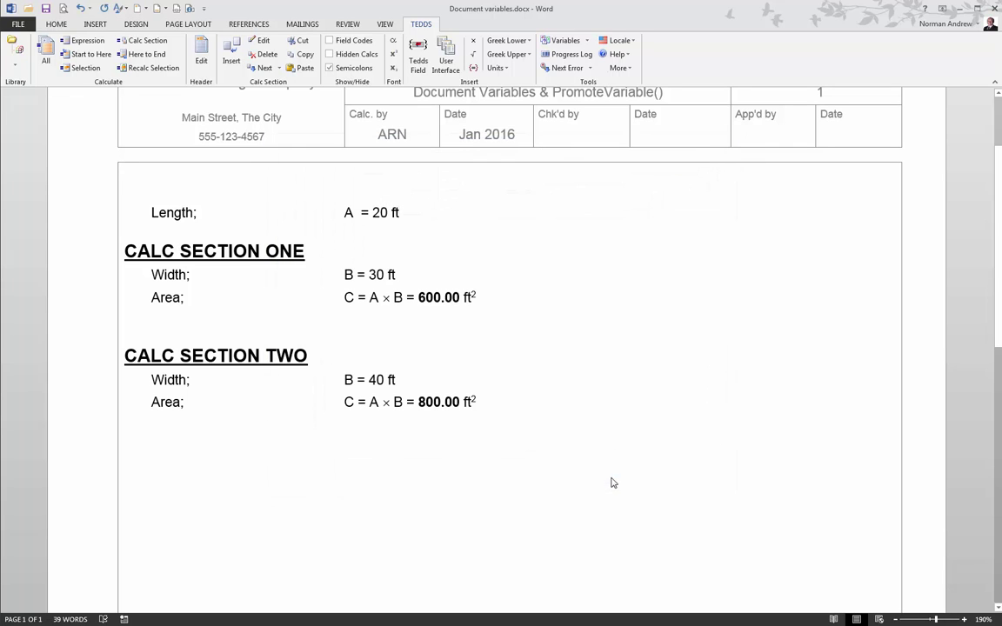
- Inspect the calc section variables stored for Calc Section One and for Calc Section Two
click(222, 283)
click(571, 43)
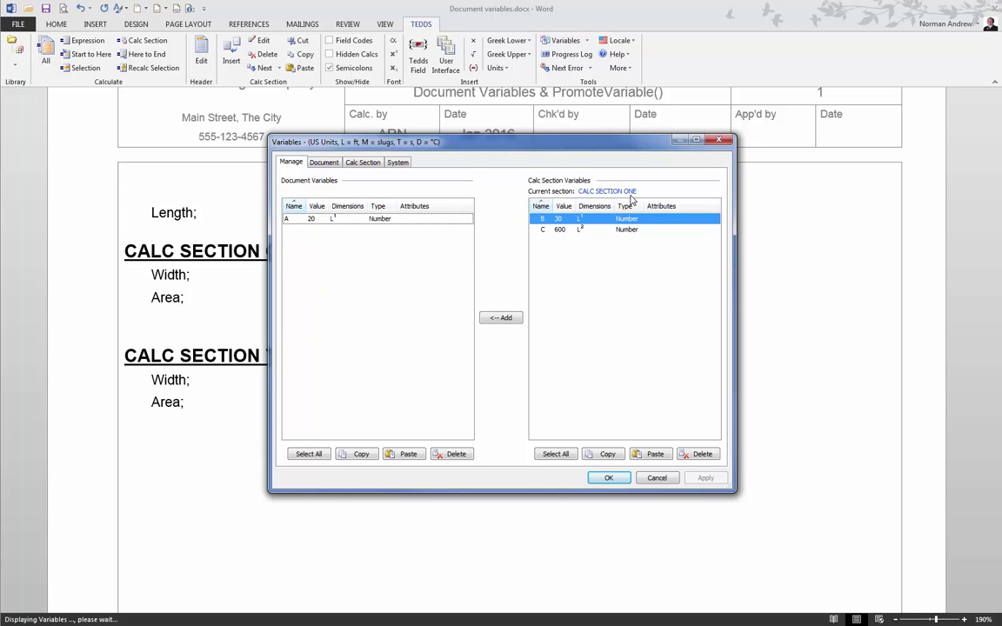
drag(559, 150, 761, 153)
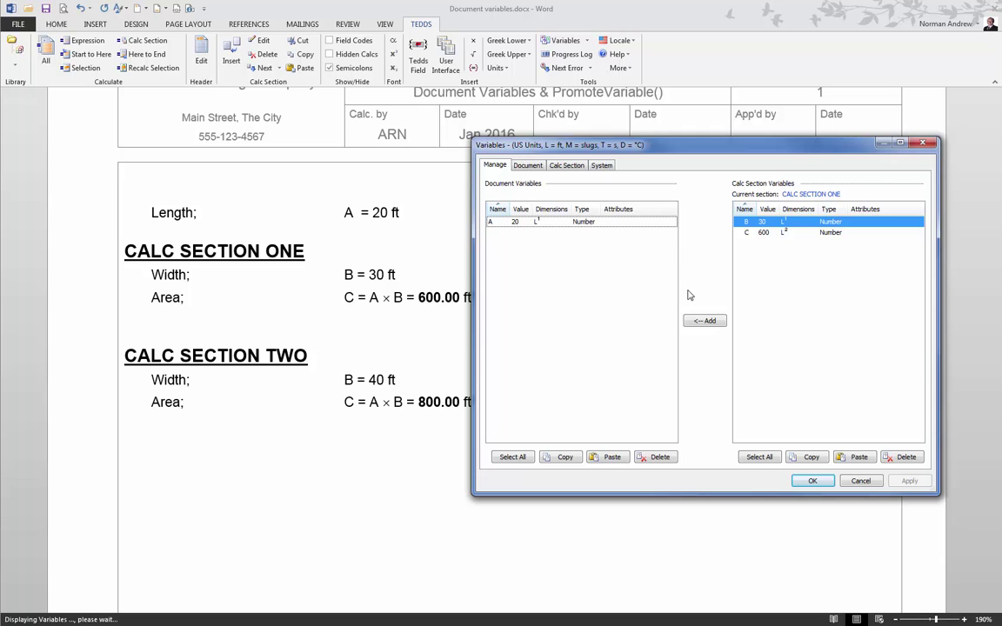
click(858, 480)
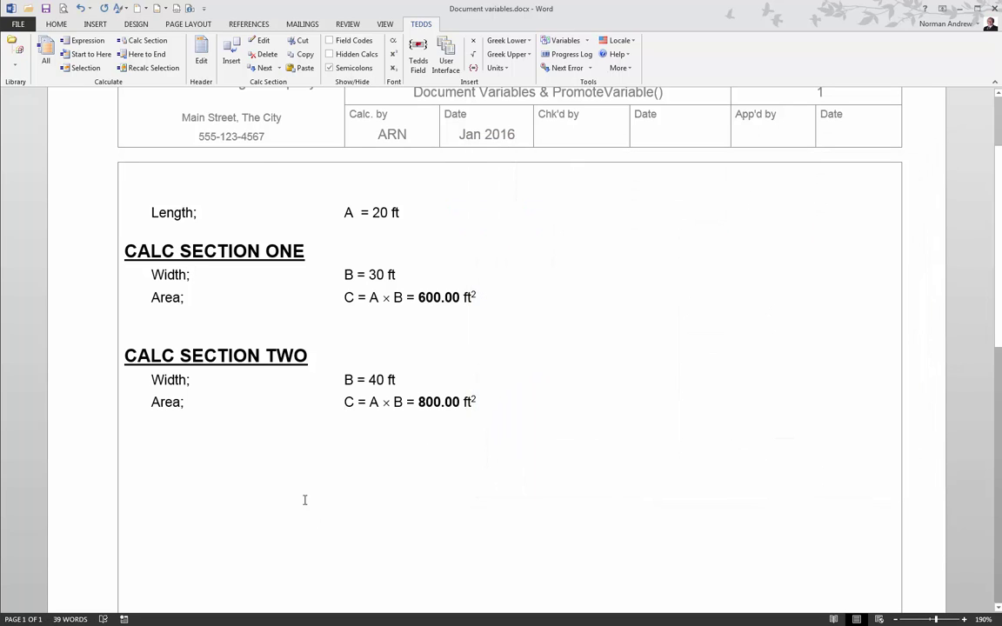
click(559, 40)
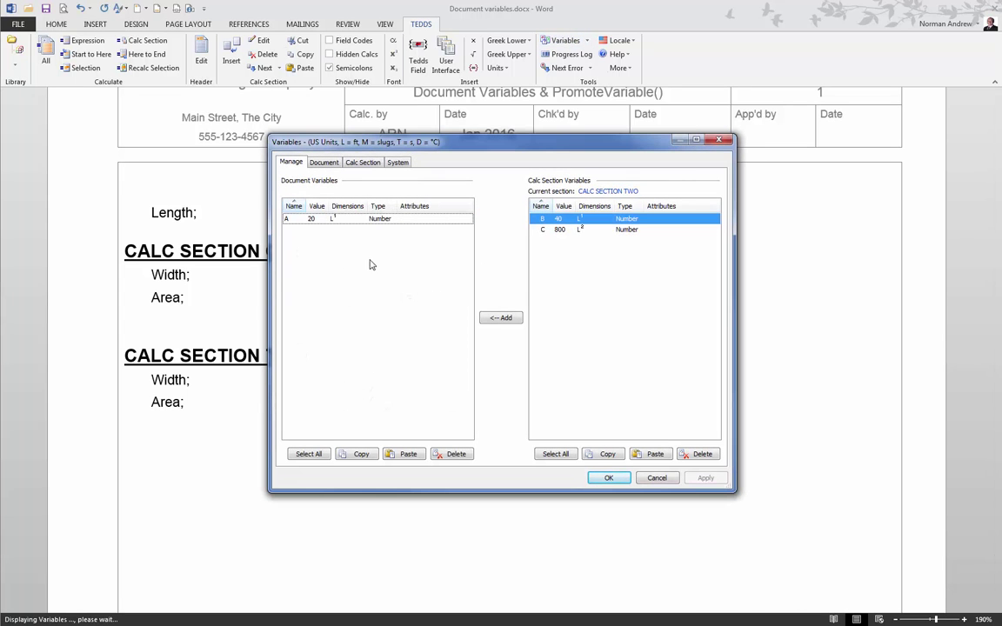
click(582, 287)
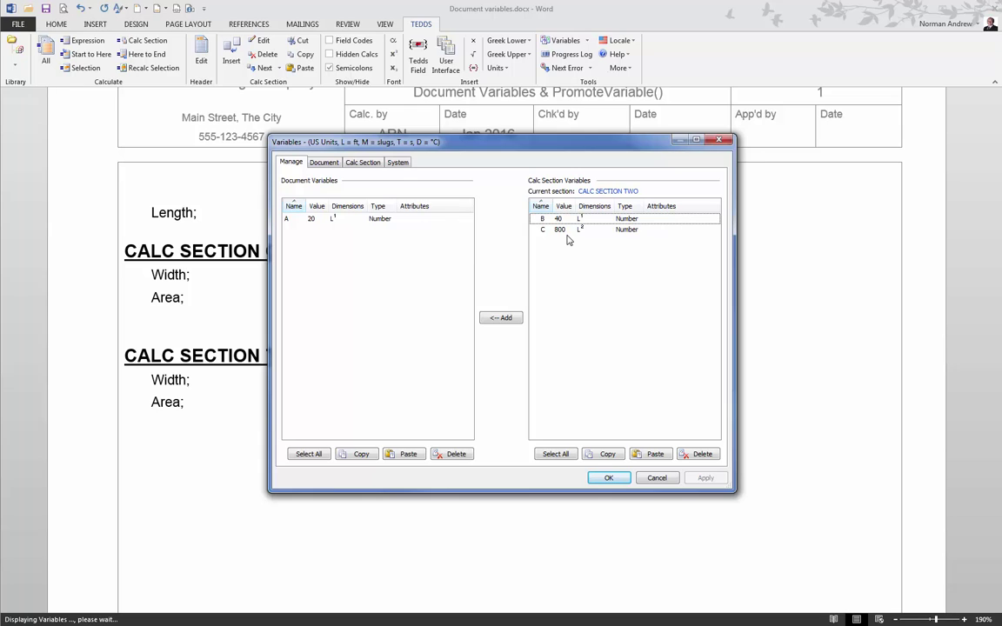
click(607, 479)
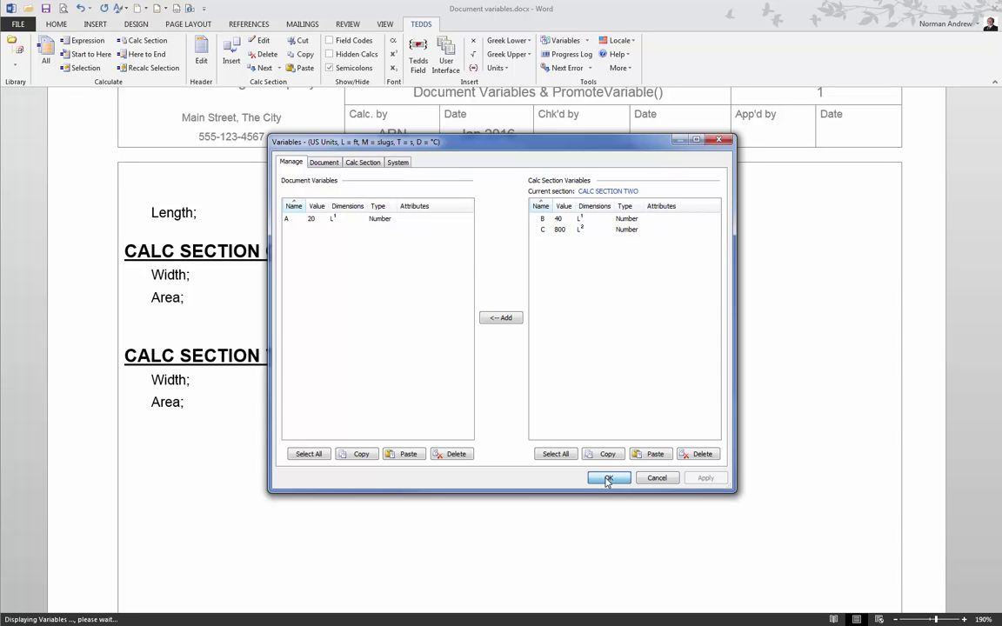
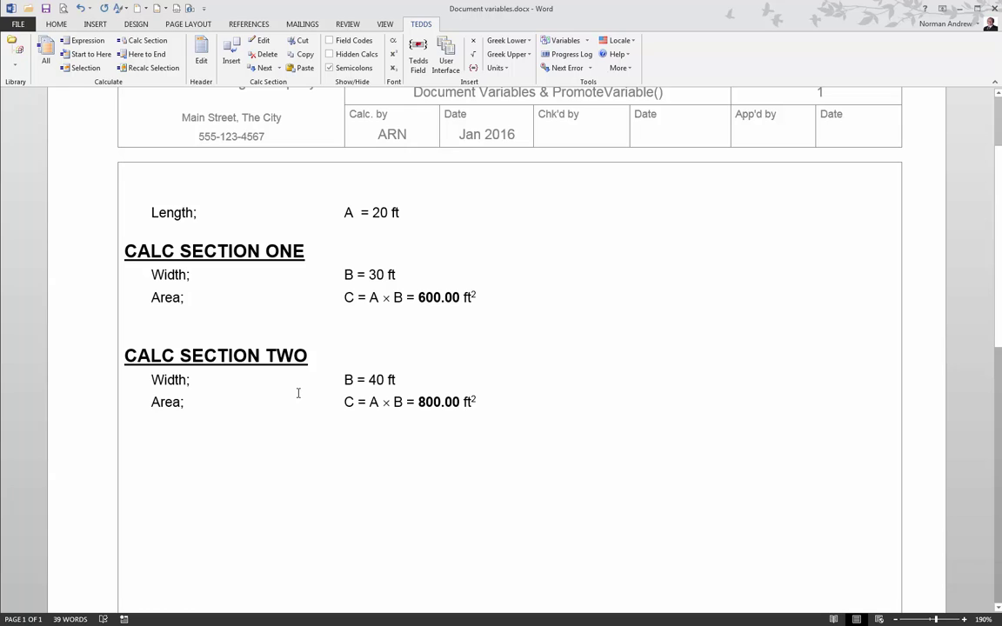
- Add the expression PromoteVariable("C") = ? below the Area line of Calc Section Two and calculate the whole document
key(Return)
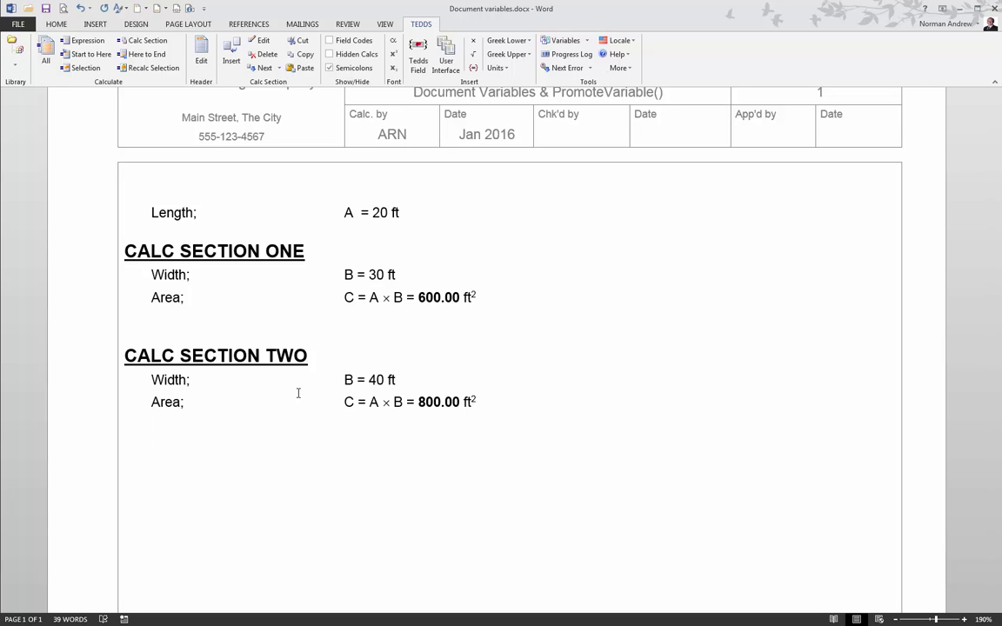
text(PromoteVar)
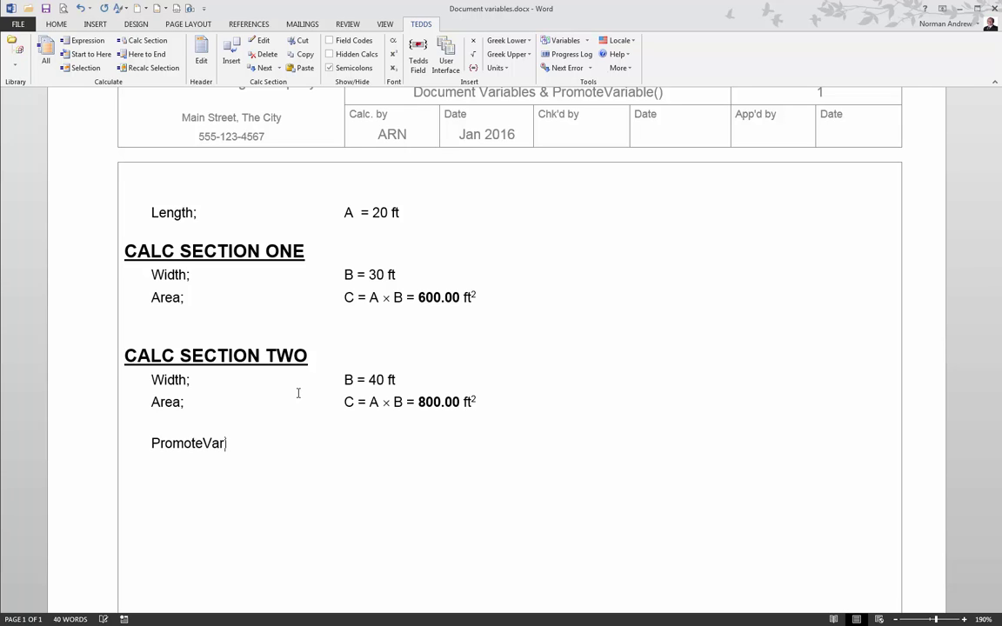
text(iable)
text(()
text("C)
text(") =)
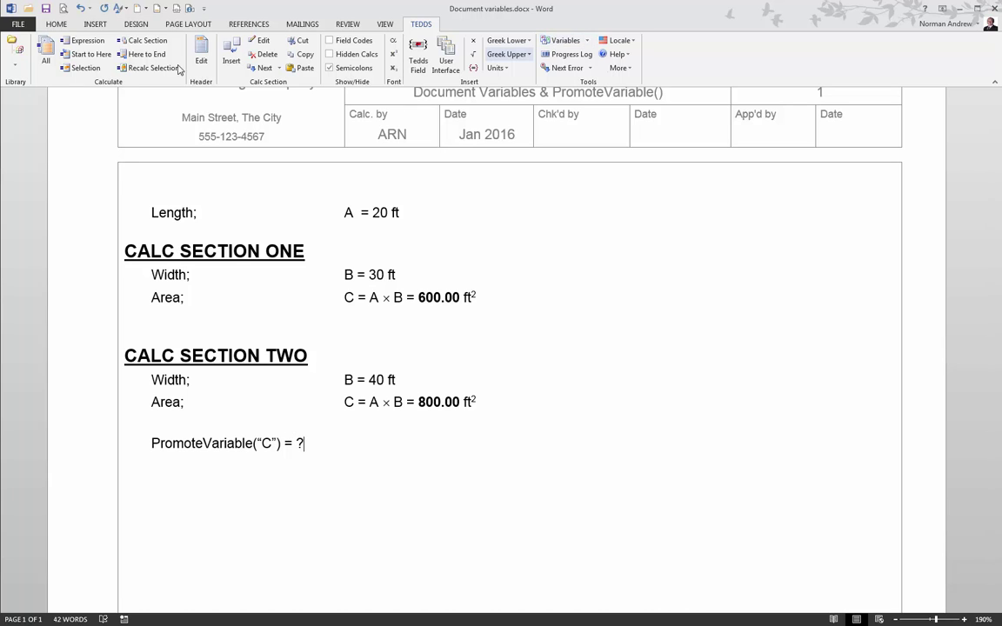
click(47, 50)
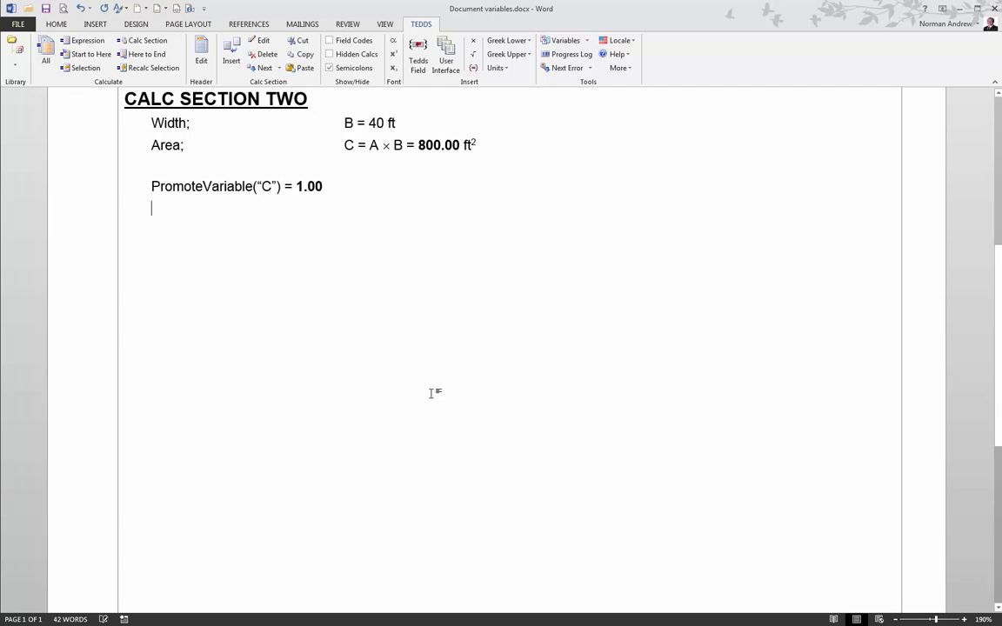
- Inspect the stored variables for Calc Section Two, including C at document level, and recheck the document variables from the Length line
scroll(431, 393, up, 2)
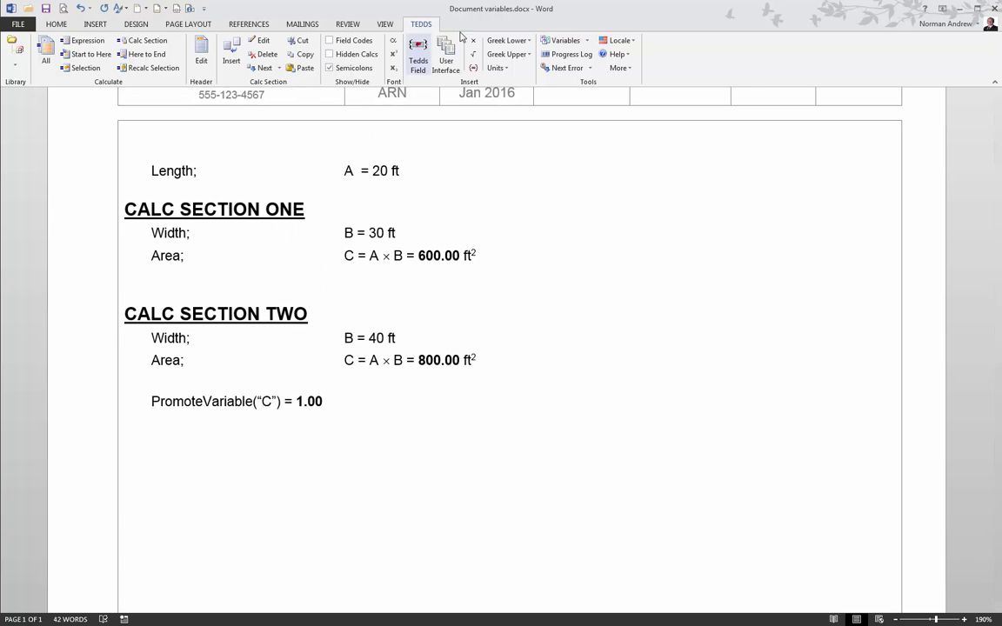
click(565, 40)
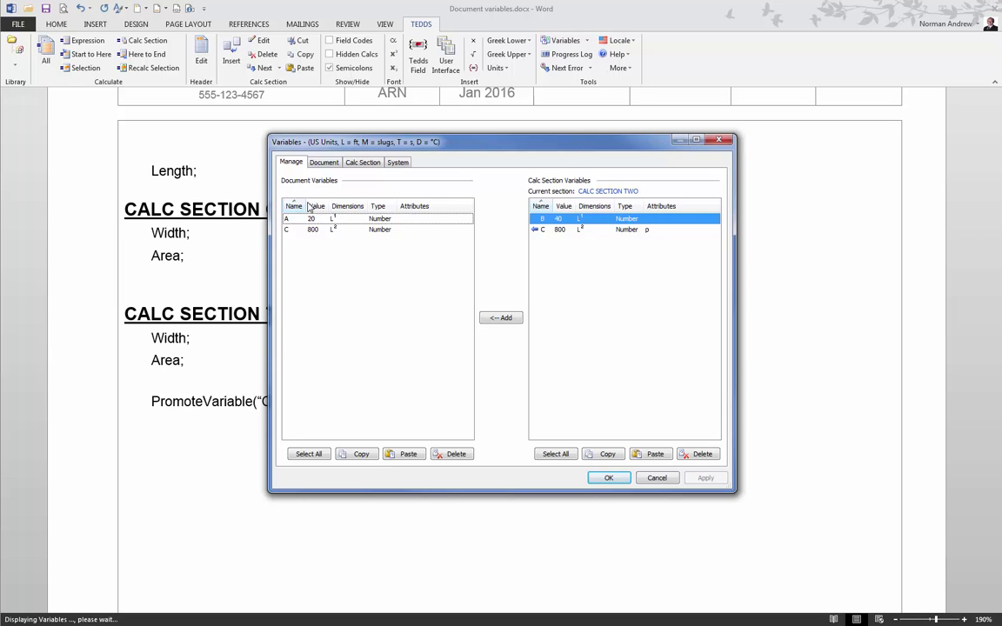
click(288, 230)
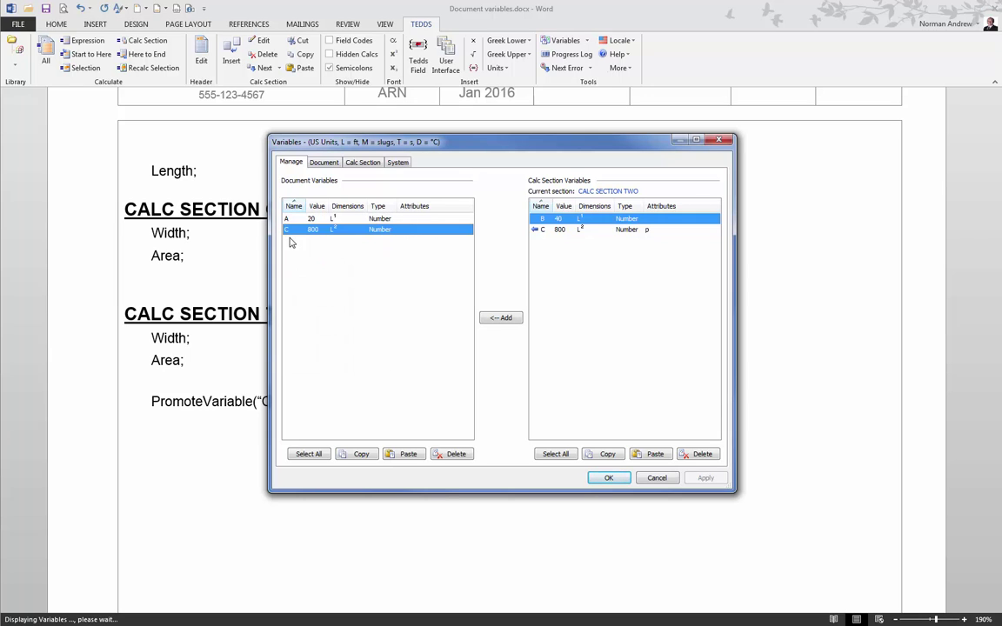
mouse_move(304, 233)
mouse_move(531, 242)
click(656, 478)
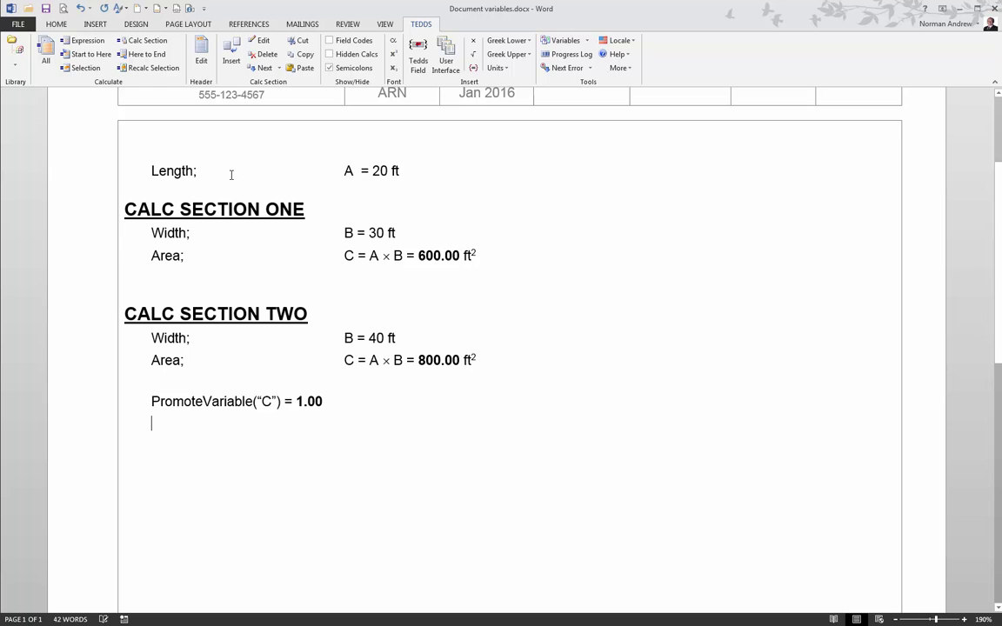
click(557, 40)
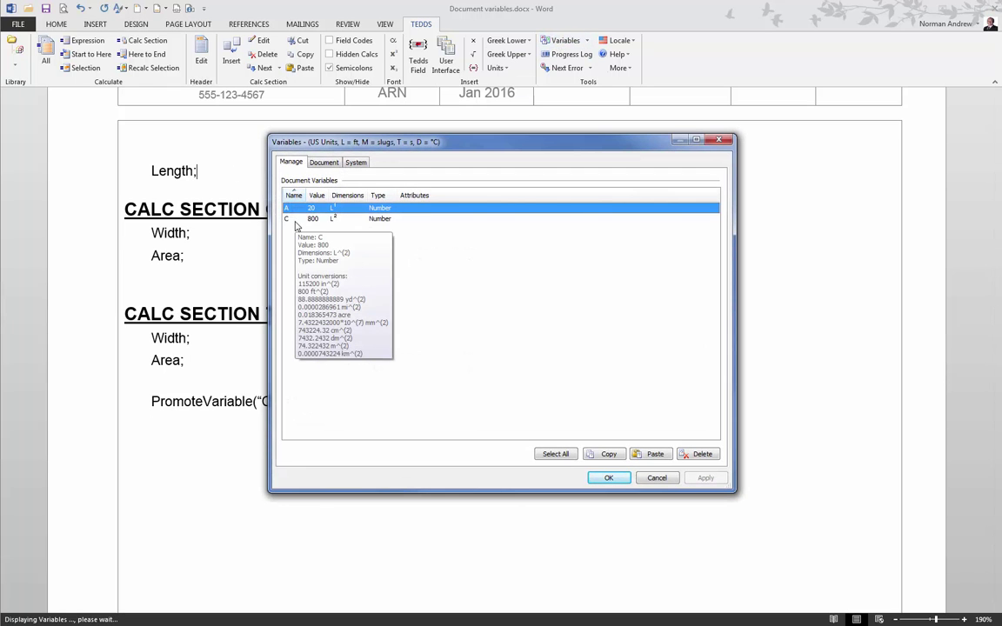
click(665, 479)
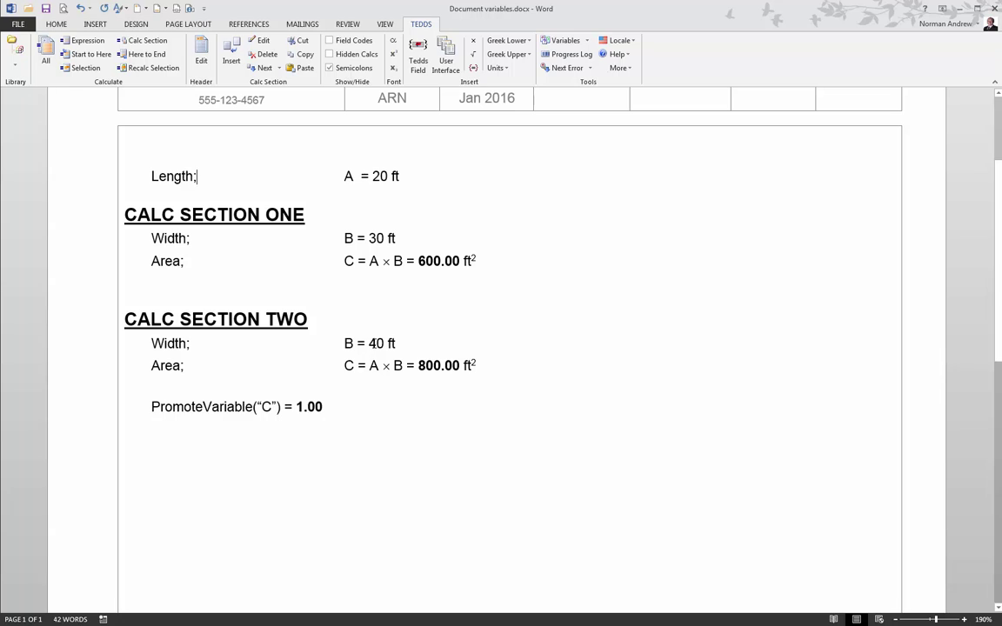
- Set width B in Calc Section Two to 50 ft, recalculate that calc section and check the stored variables
click(374, 344)
key(BackSpace)
text(5)
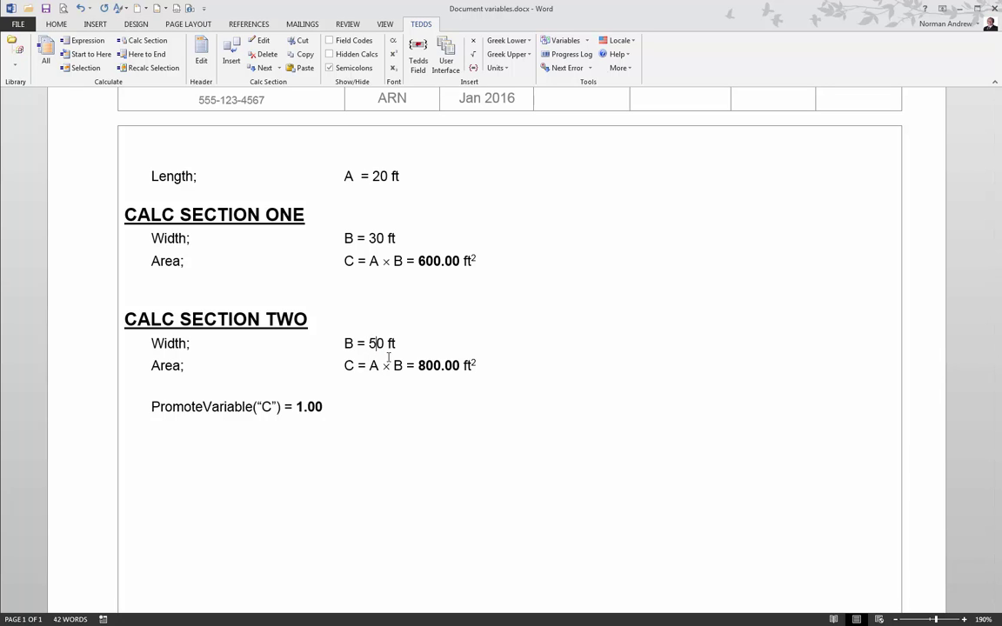
click(145, 44)
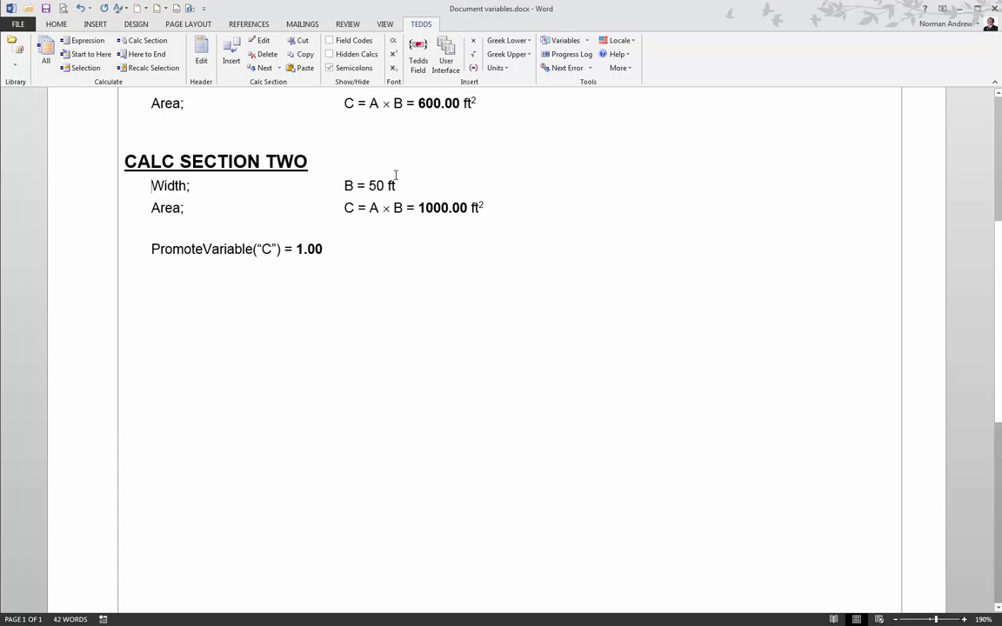
click(565, 42)
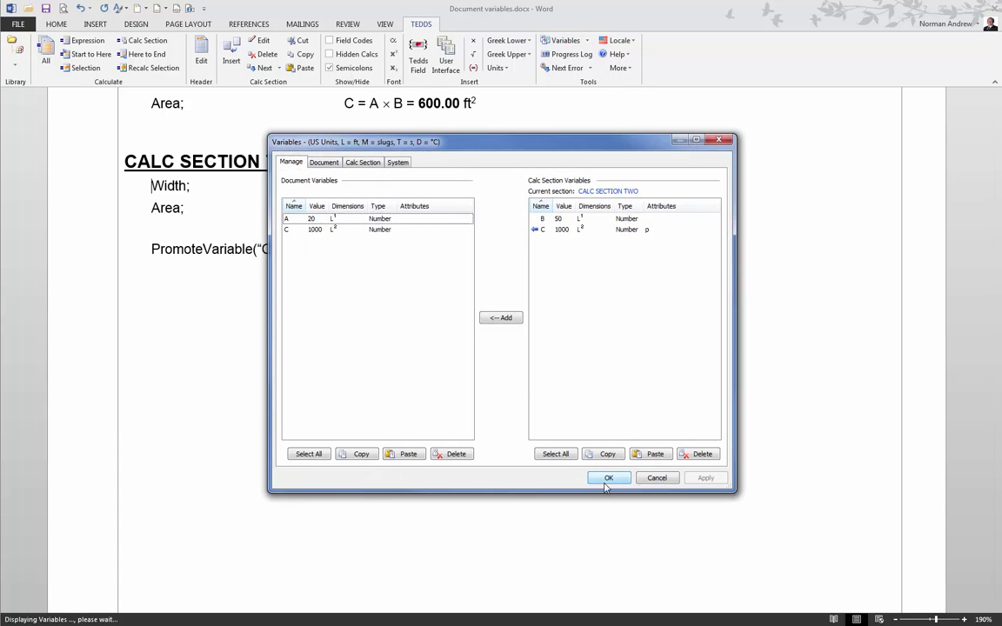
click(608, 480)
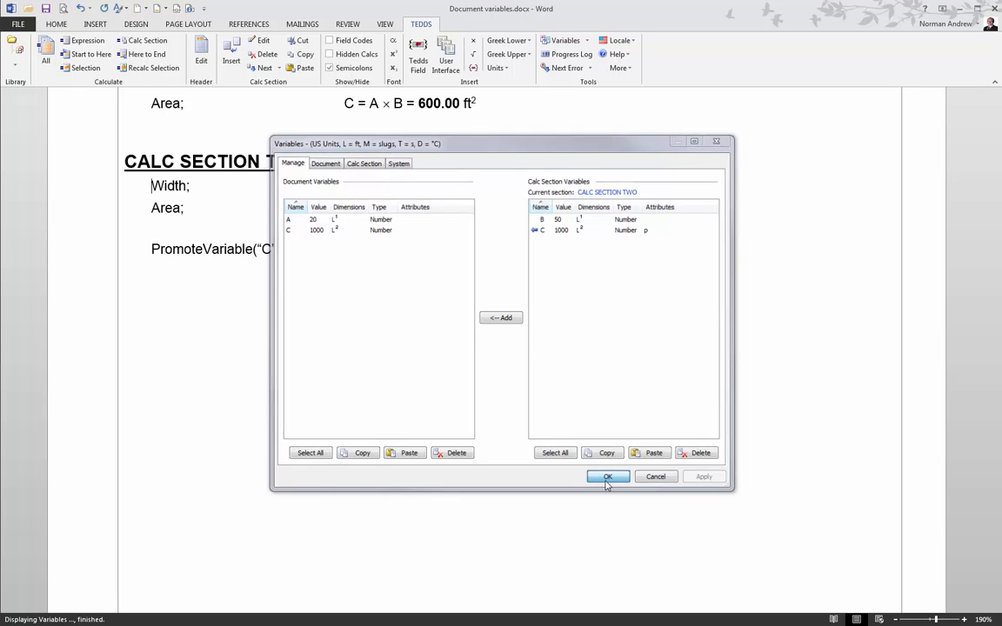
- Extend the promotion expression in Calc Section Two to PromoteVariable("B","C") and calculate the whole document
click(254, 449)
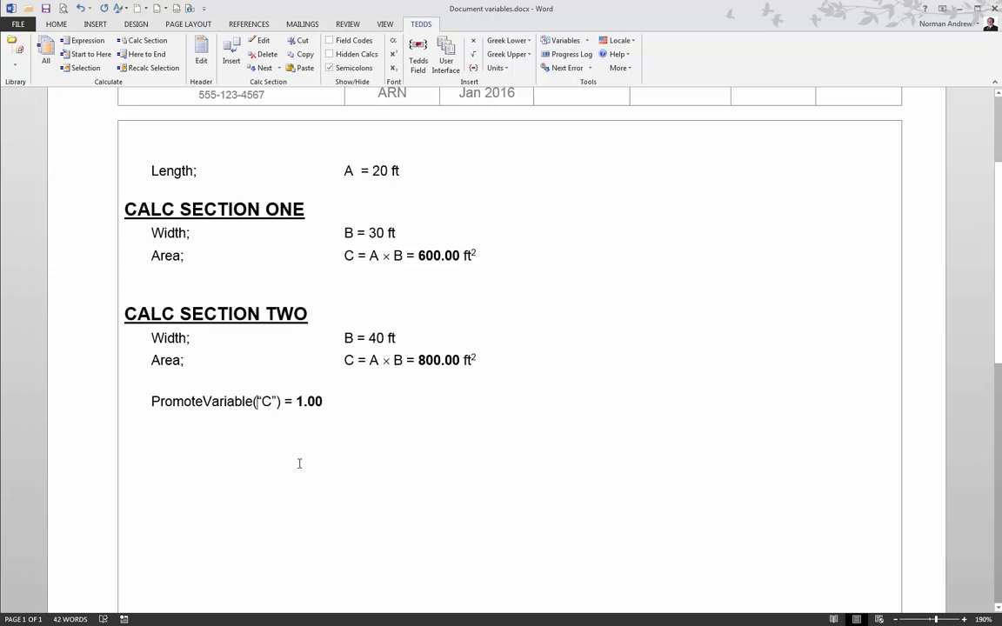
key(Up)
text(")
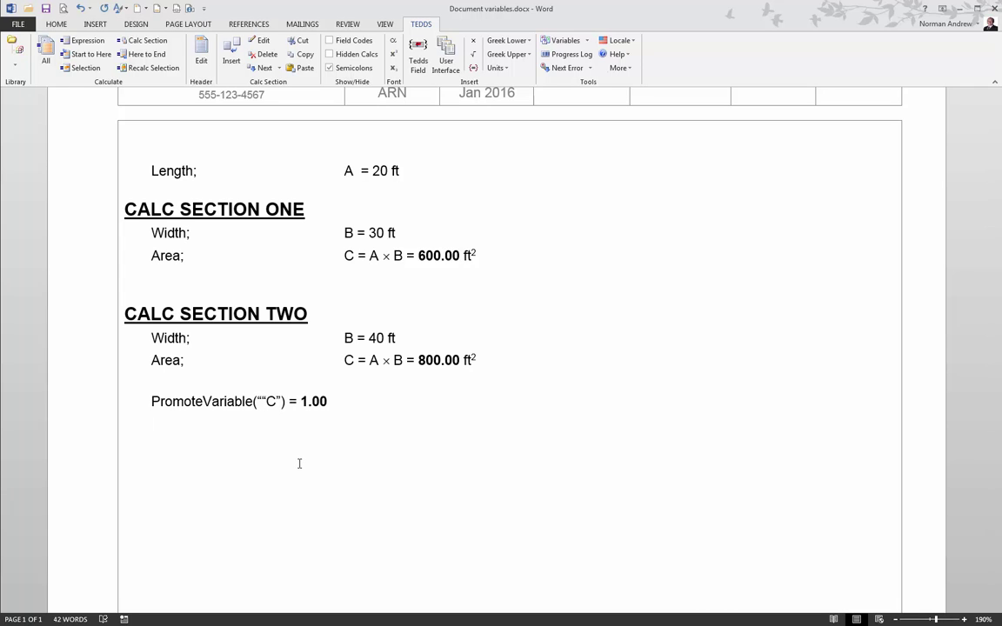
text(B",)
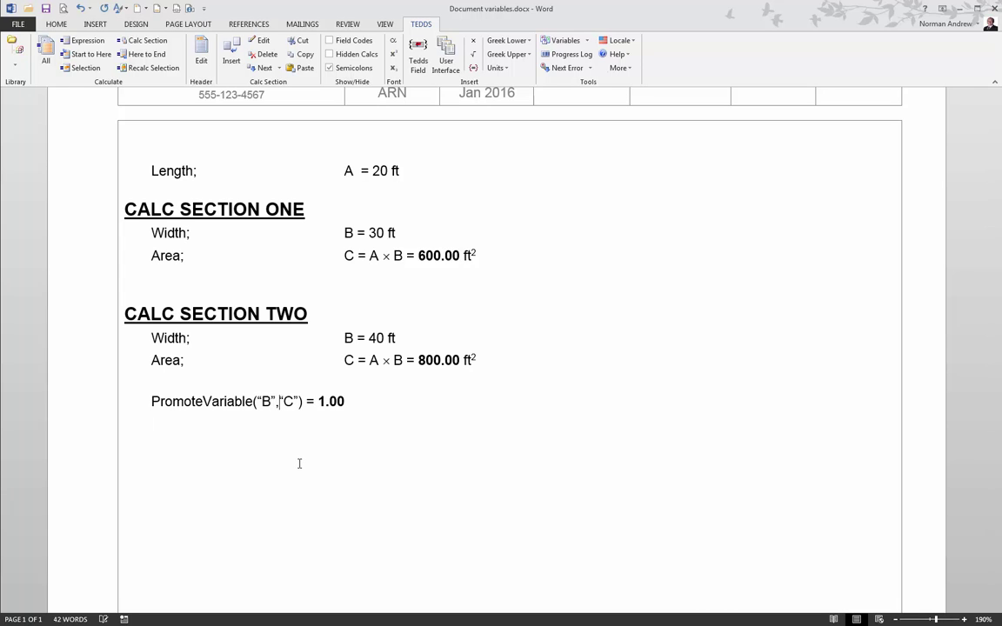
click(450, 419)
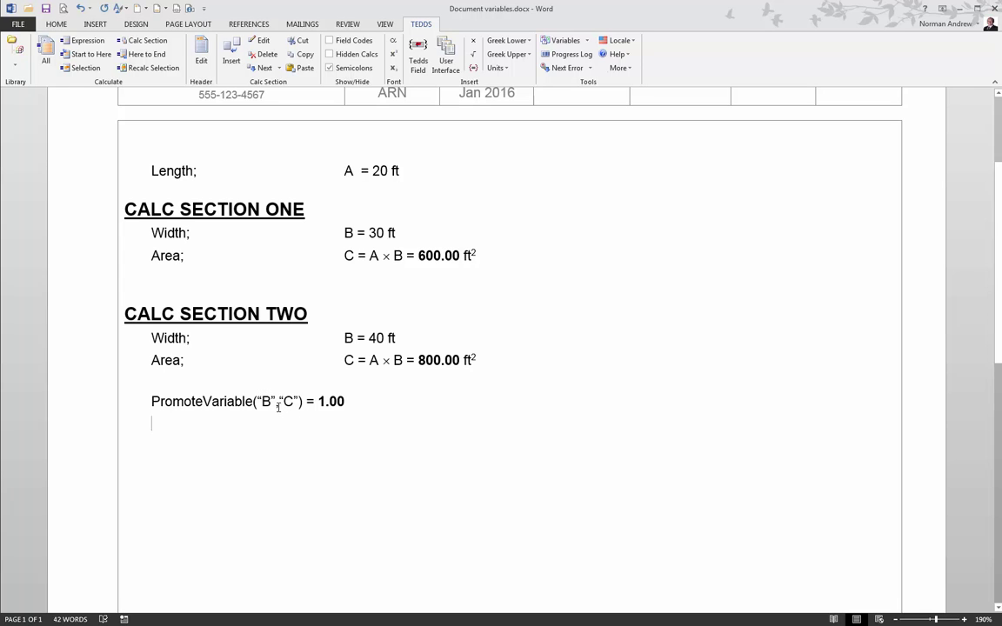
click(356, 400)
click(50, 45)
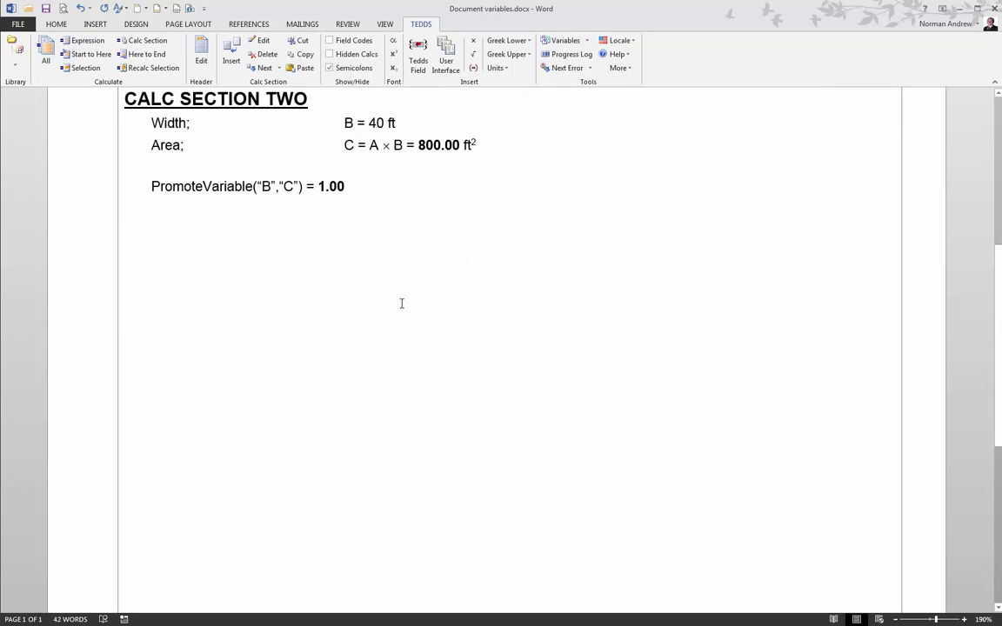
- Check which variables are stored at document level with both B and C promoted from Calc Section Two
click(563, 40)
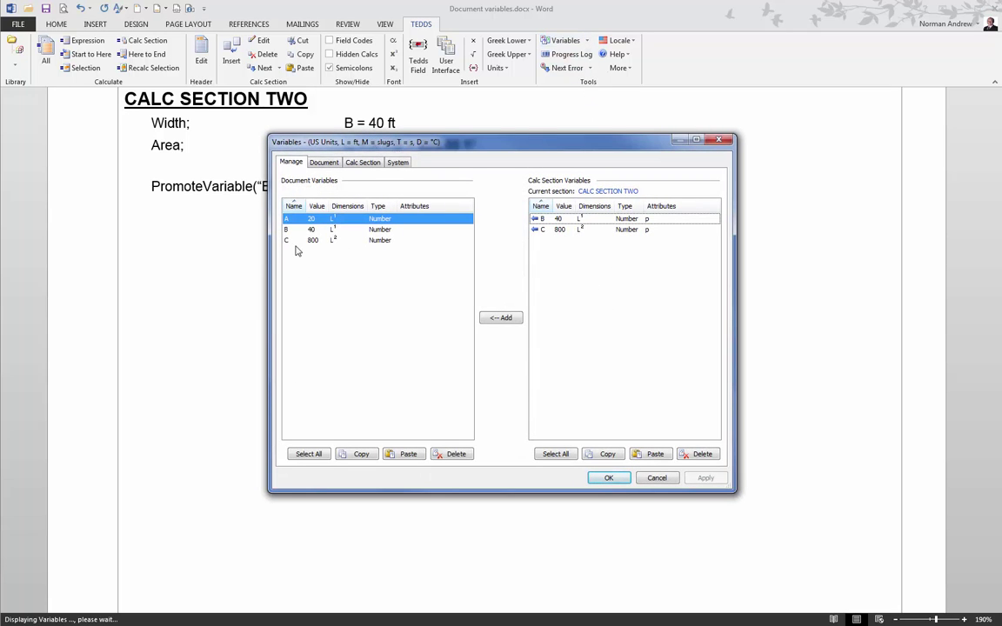
click(610, 479)
scroll(439, 477, up, 3)
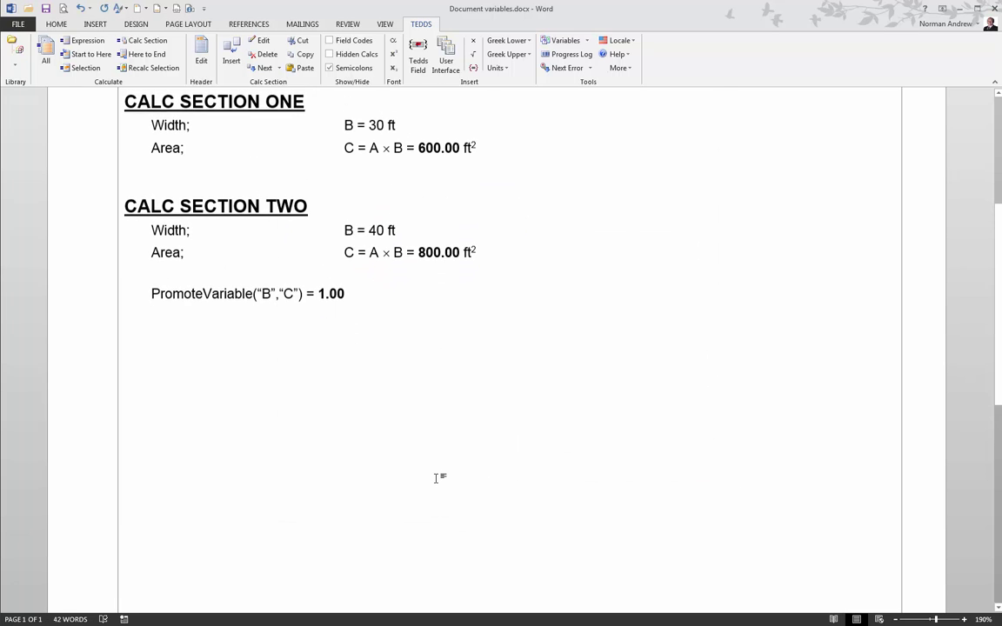
- Insert the line C2 = C ; B2 = B above the PromoteVariable expression in Calc Section Two
scroll(438, 476, up, 4)
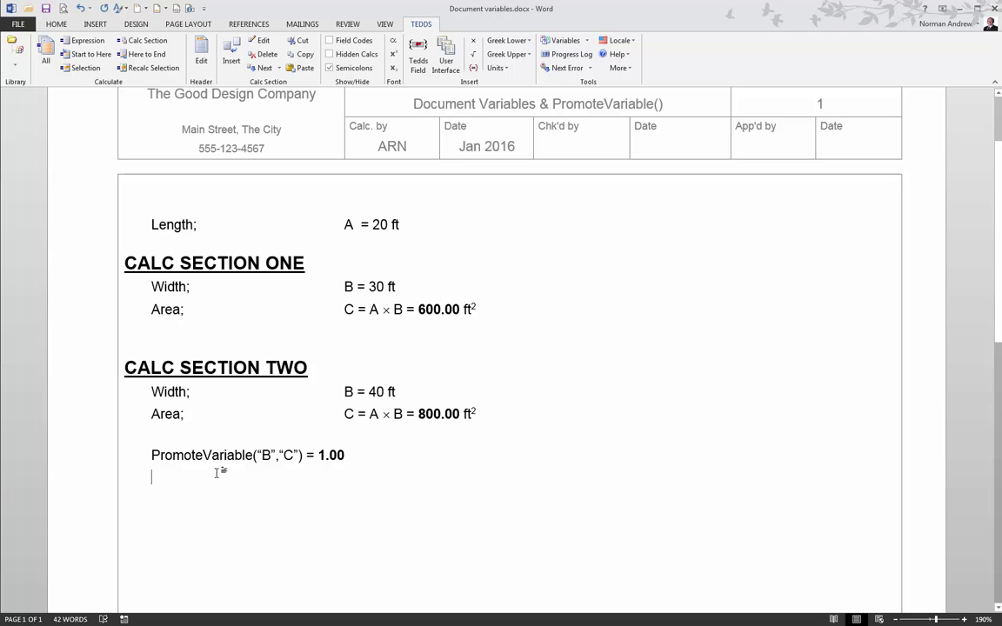
click(153, 433)
key(Return)
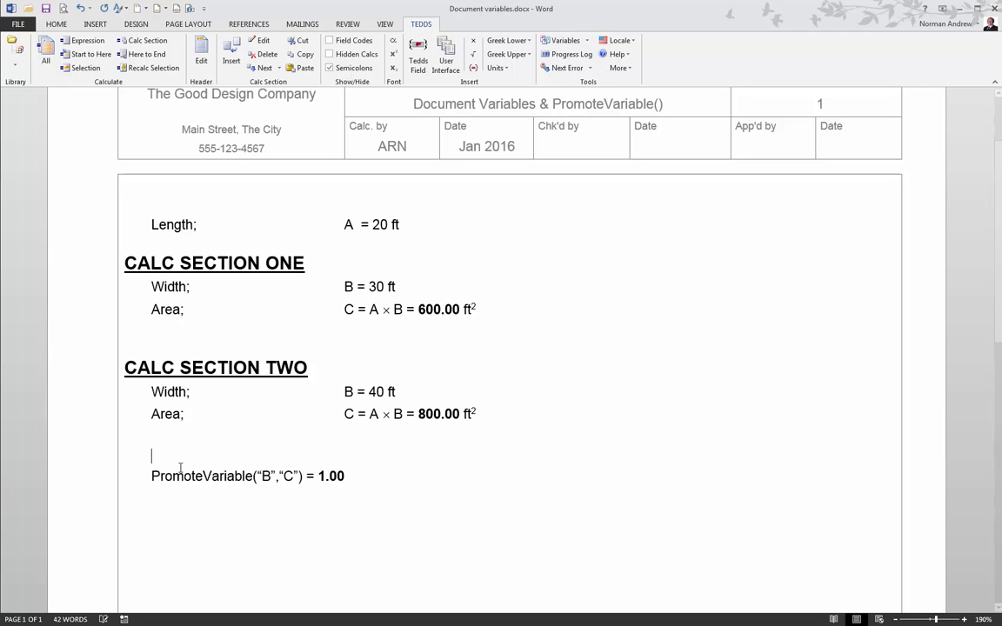
text(C)
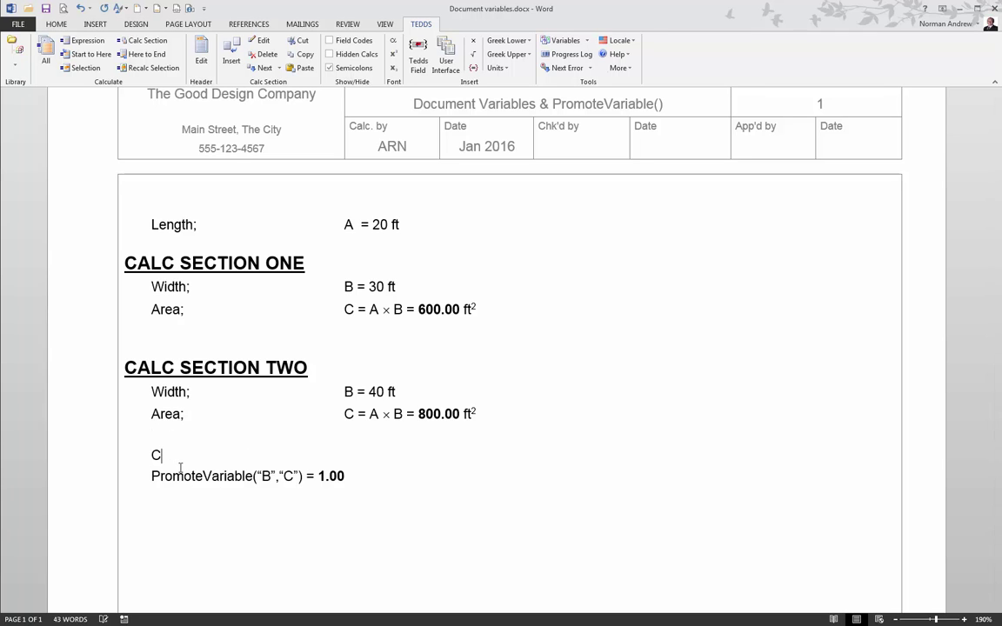
text(2 = C ; B2 = B)
- Change the arguments of Calc Section Two's promotion expression to PromoteVariable("B2","C2")
scroll(296, 603, up, 1)
scroll(279, 530, down, 2)
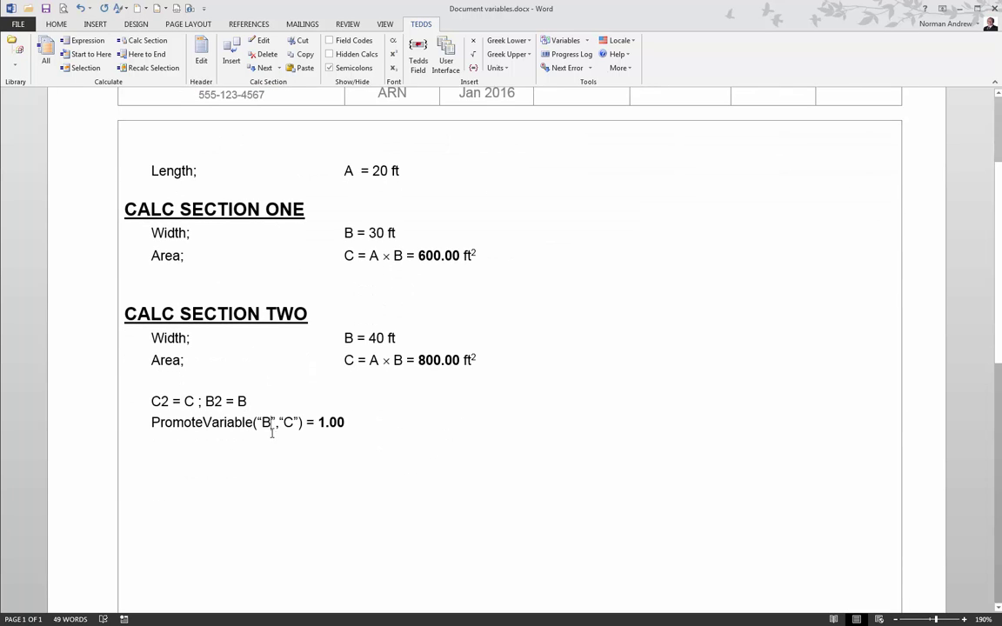
click(271, 426)
text(2)
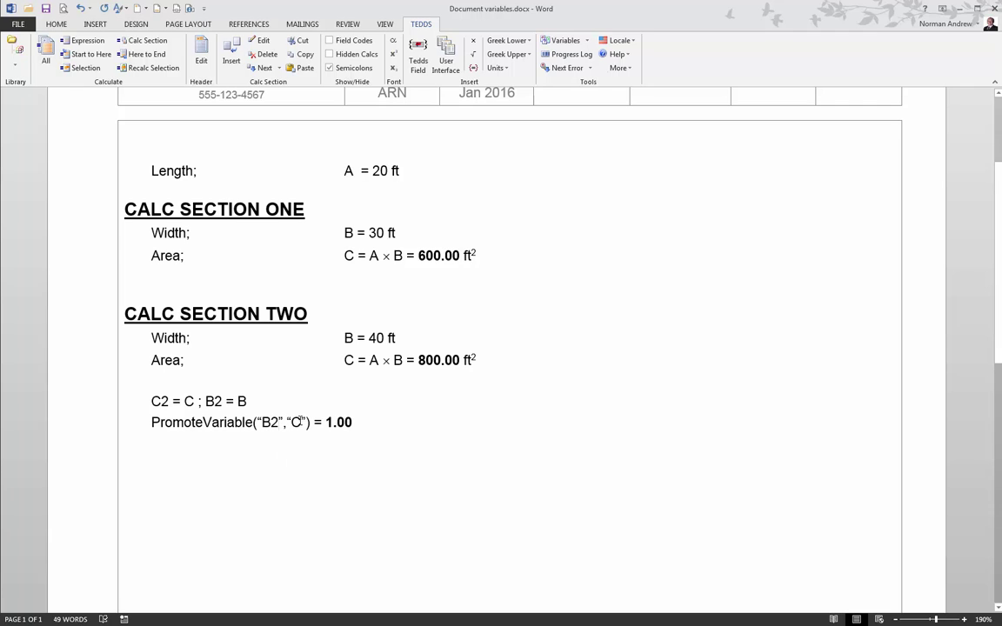
click(301, 422)
text(2)
- Copy the C2/B2 assignments and the PromoteVariable expression from Calc Section Two to below the Area line of Calc Section One
drag(371, 421, 151, 401)
key(ctrl+c)
click(163, 277)
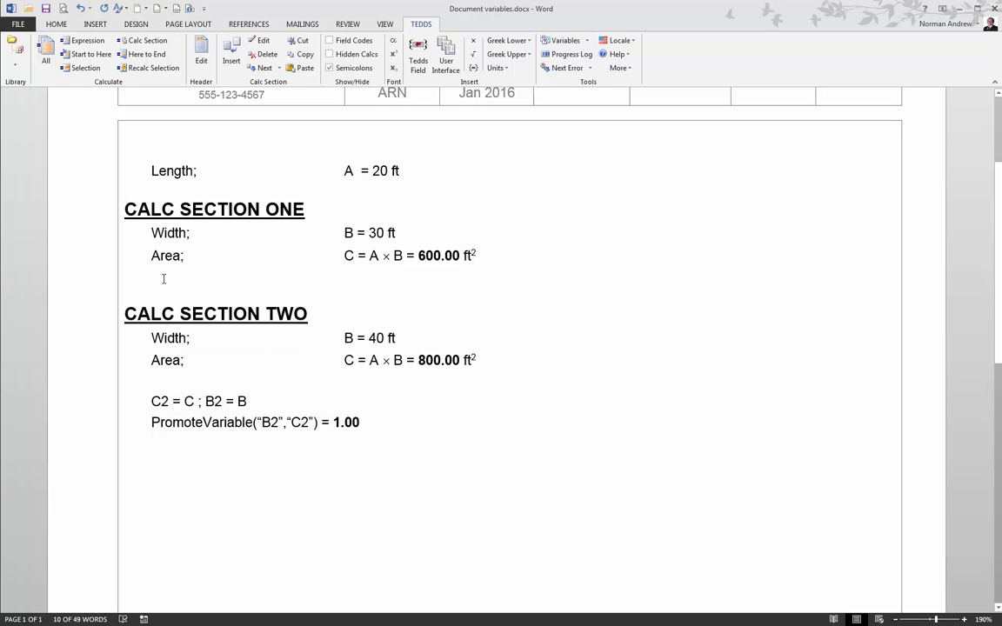
key(ctrl+v)
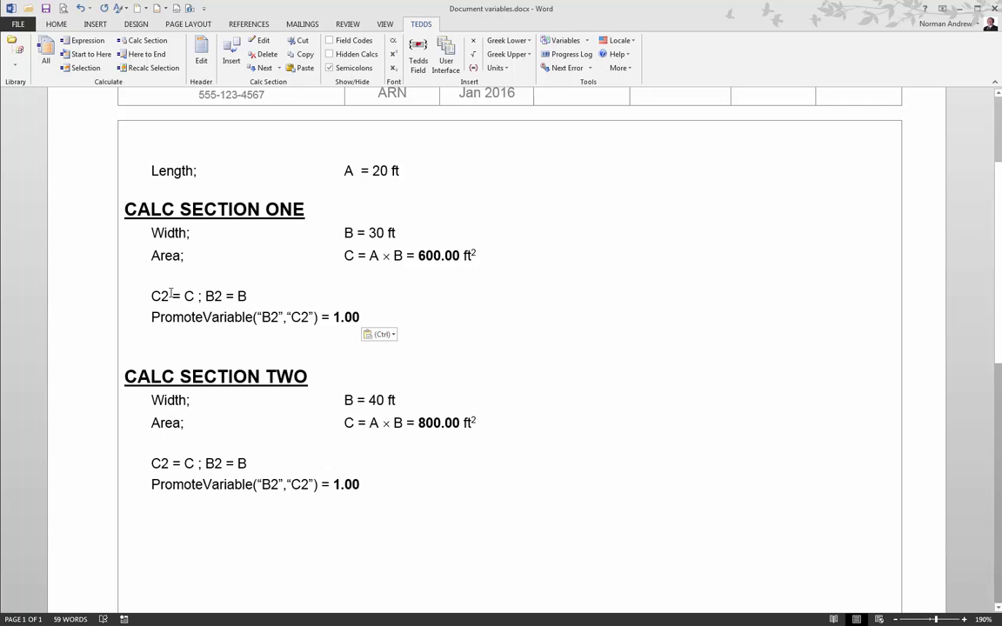
- Rename the copied variables in Calc Section One to C1 = C ; B1 = B and PromoteVariable("B1","C1")
click(170, 296)
key(BackSpace)
text(1)
double_click(220, 296)
text(B1)
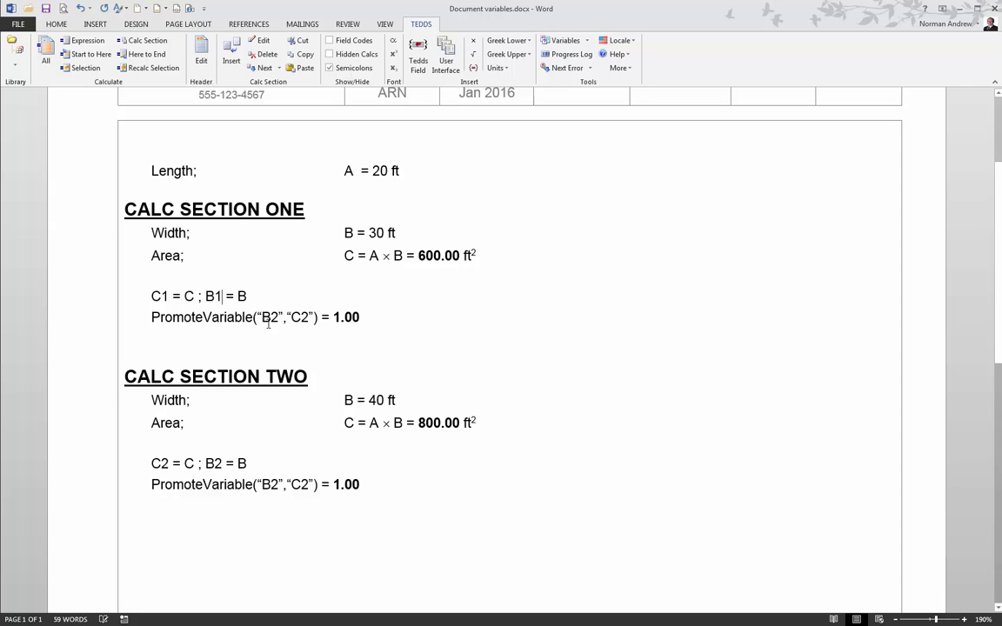
double_click(274, 319)
text(B1)
double_click(304, 317)
text(C1)
- Delete all variables from the document and recalculate the whole document
click(589, 42)
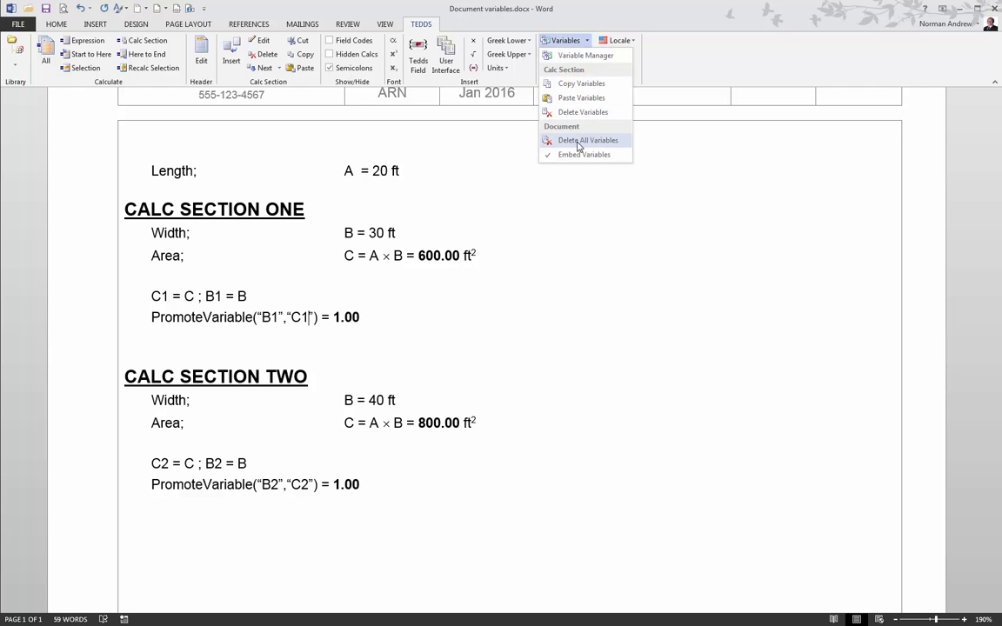
click(578, 144)
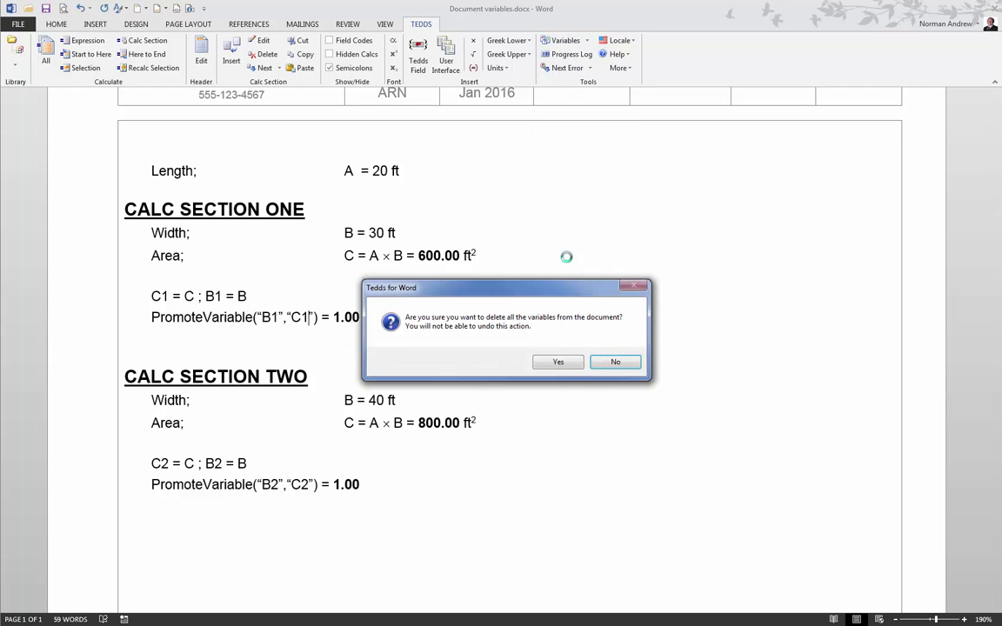
click(559, 363)
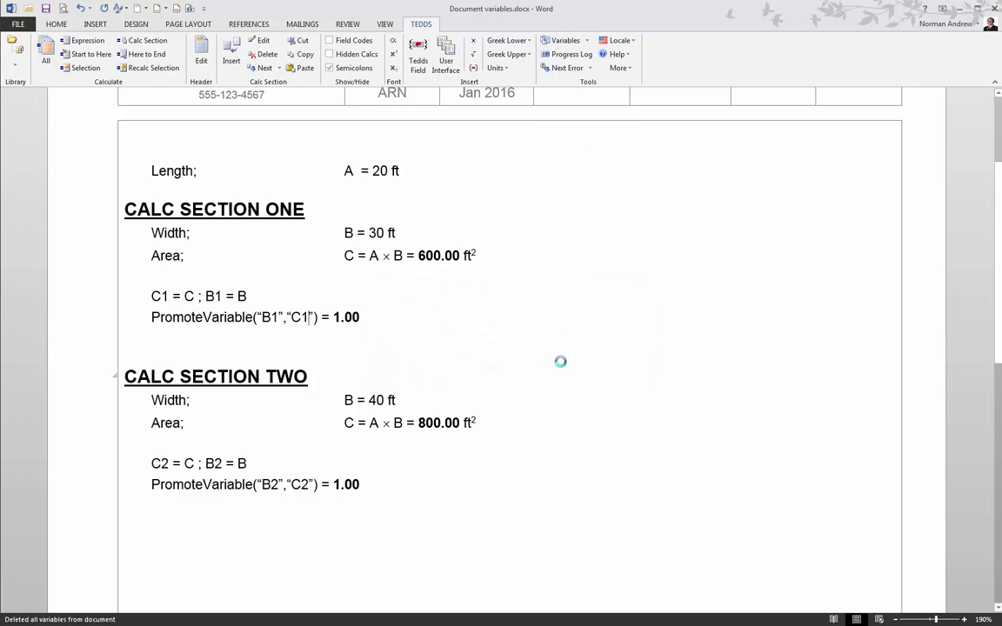
click(47, 41)
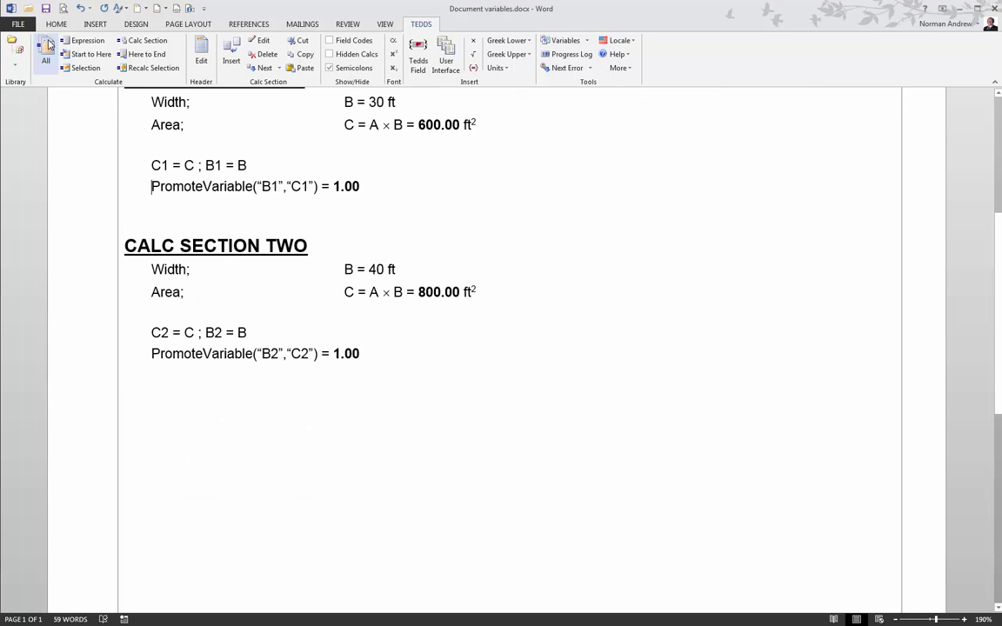
- Inspect the document variables and Calc Section Two variables from the line below the last PromoteVariable expression
click(313, 440)
scroll(316, 447, up, 3)
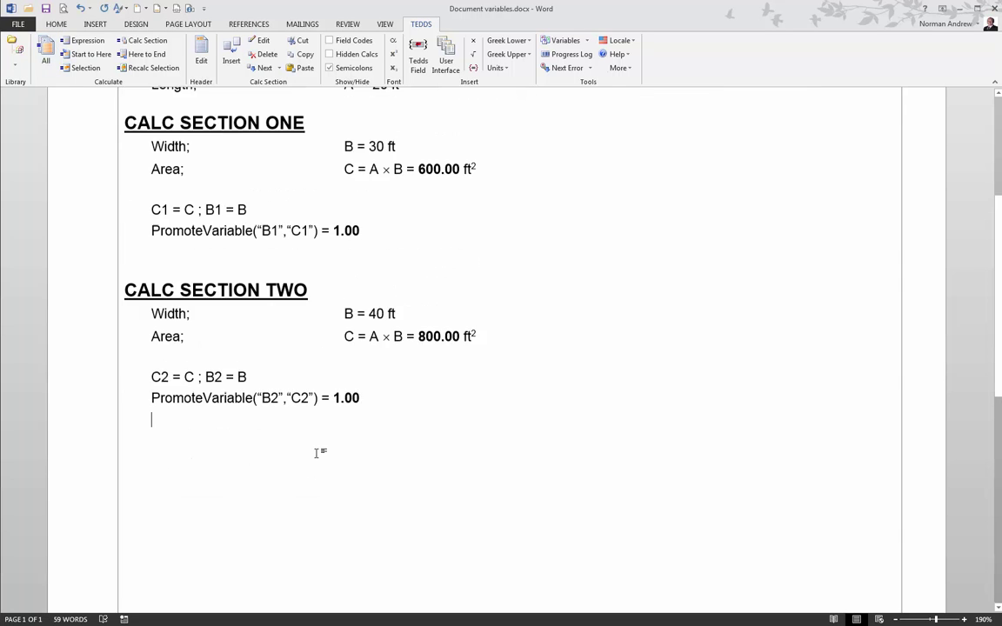
click(560, 40)
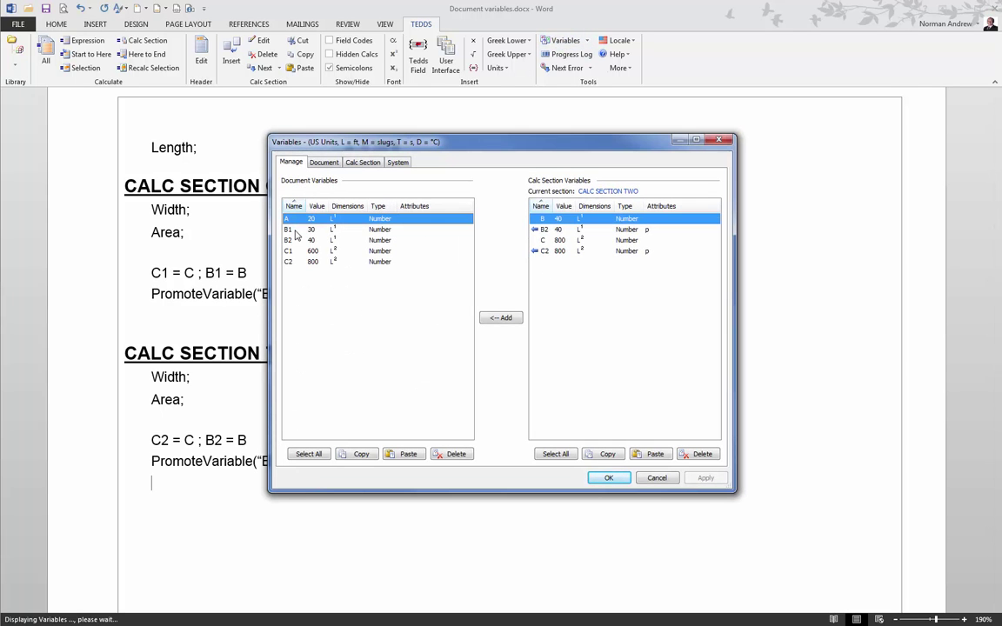
- Check that the document variables include the promoted B1, B2, C1 and C2, and close the variables list without changes
mouse_move(295, 233)
click(657, 479)
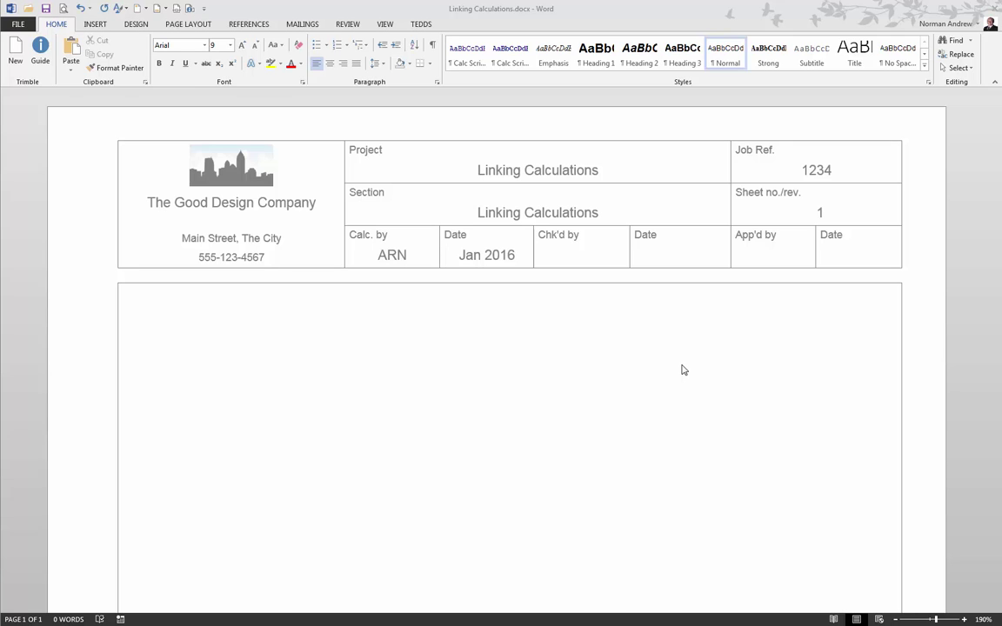
- Set the Tedds locale to Europe for the Linking Calculations document
click(419, 25)
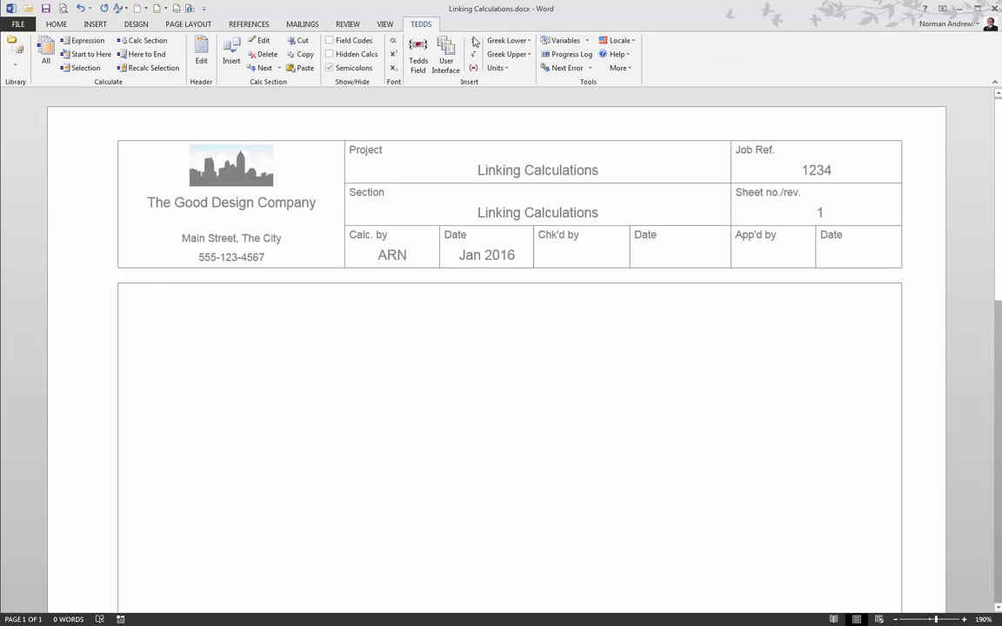
click(619, 40)
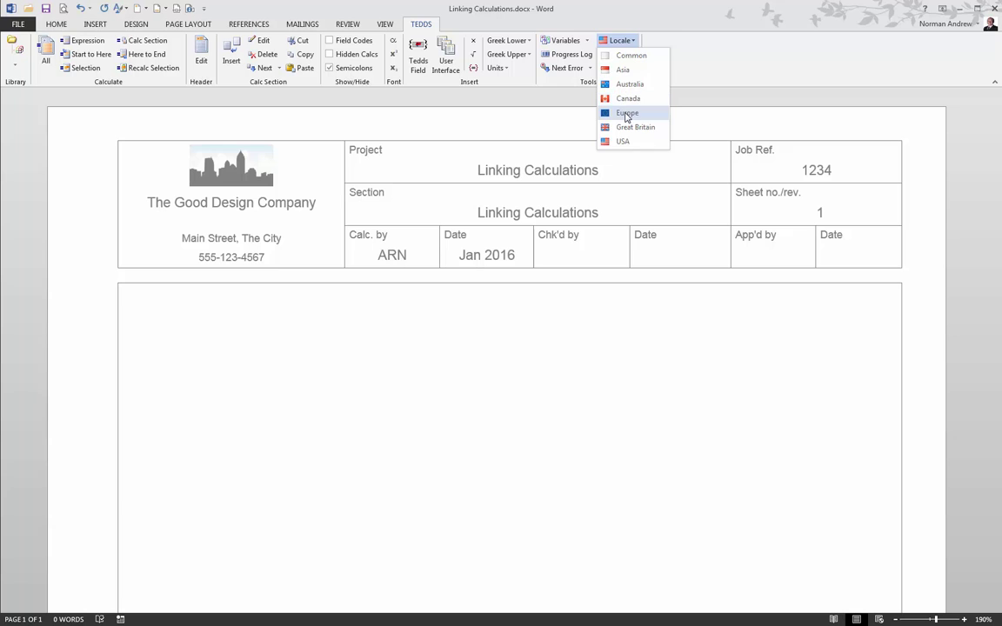
click(626, 113)
- Preview the UC column example for steel column design (EN1993) in the Tedds library and read its column loading details
click(16, 49)
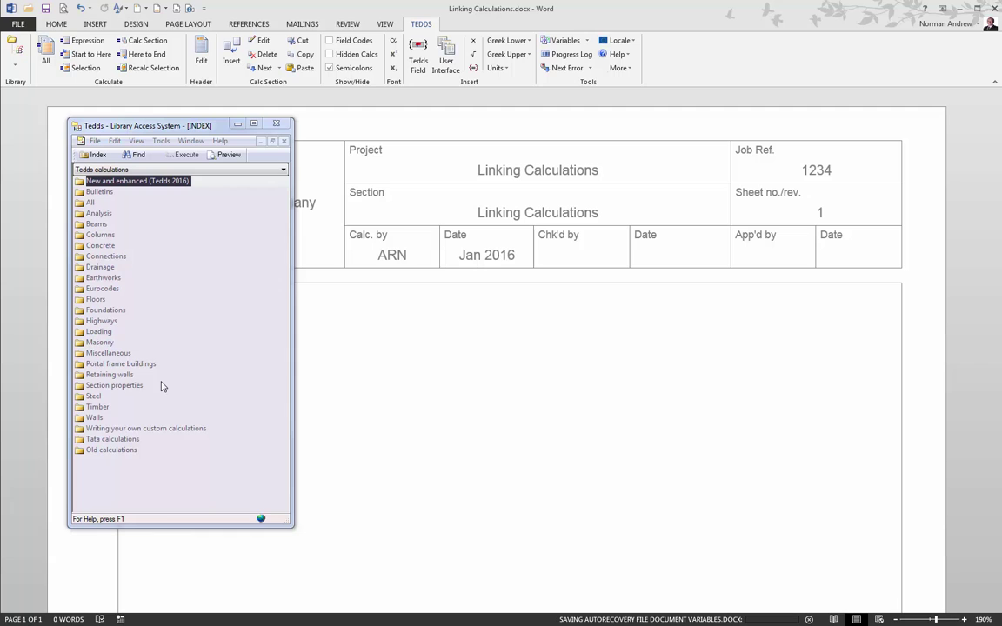
click(103, 398)
click(142, 439)
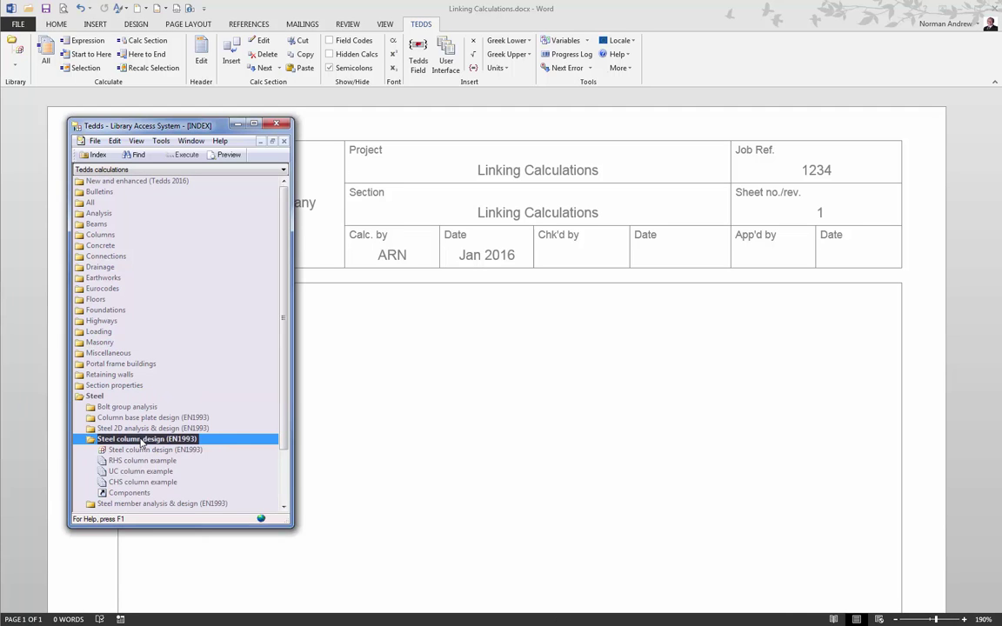
click(141, 471)
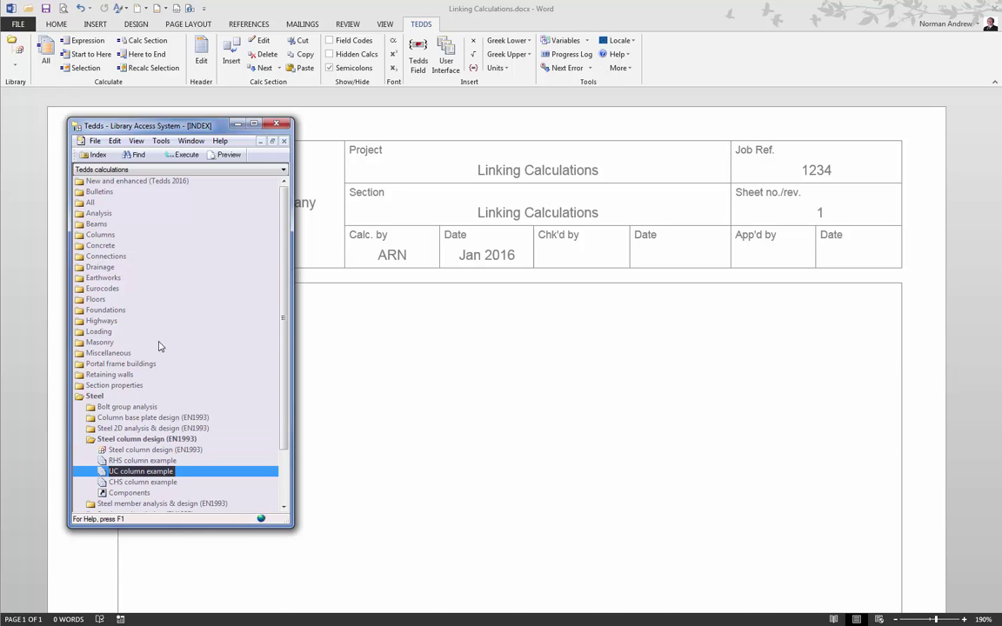
click(223, 157)
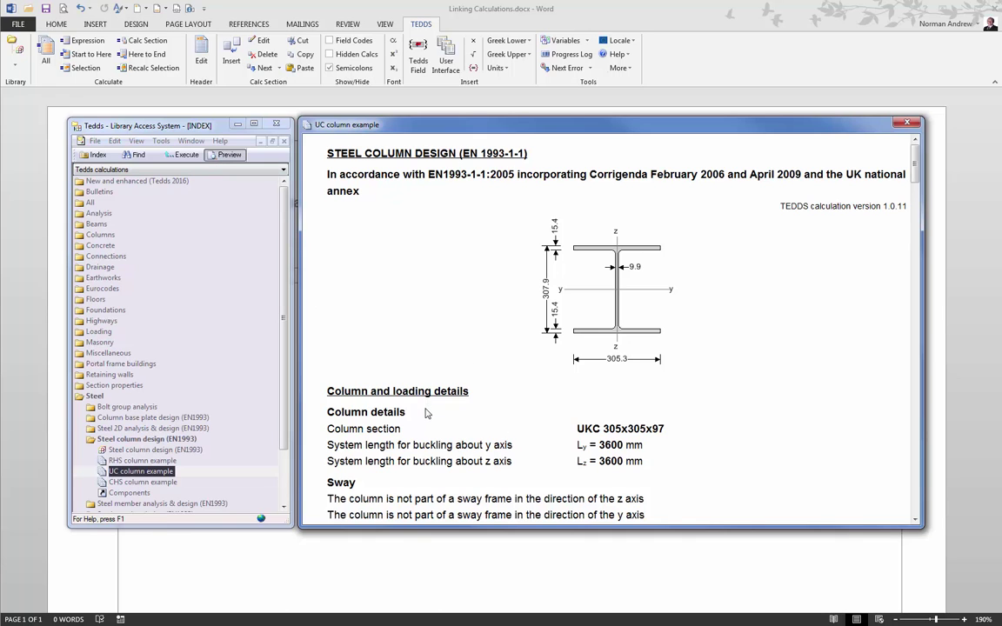
scroll(427, 414, down, 4)
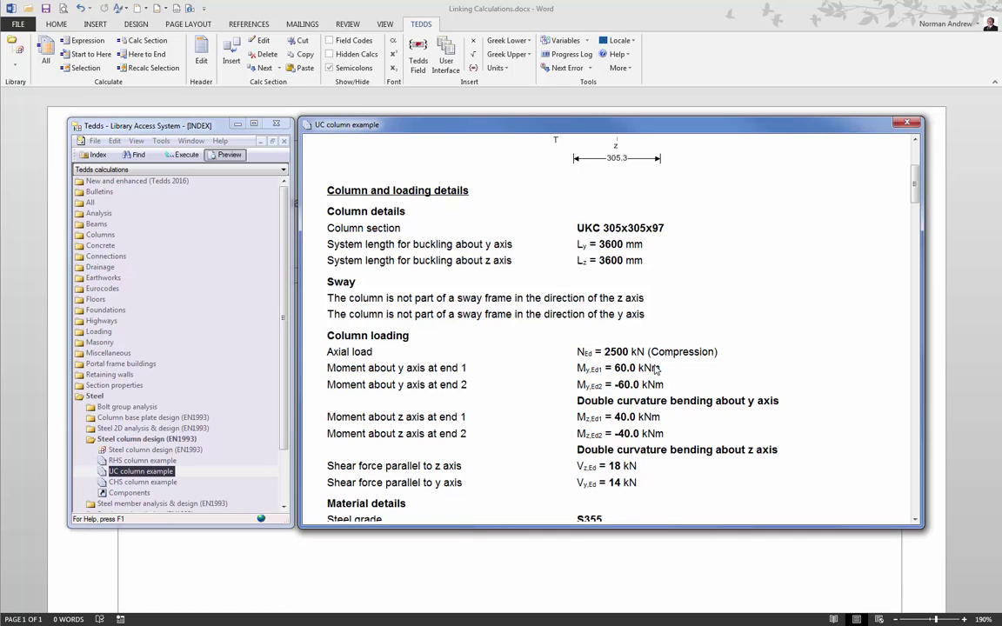
- Preview the I section axial and shear example for column base plate design (EN1993) and read its design forces
click(139, 419)
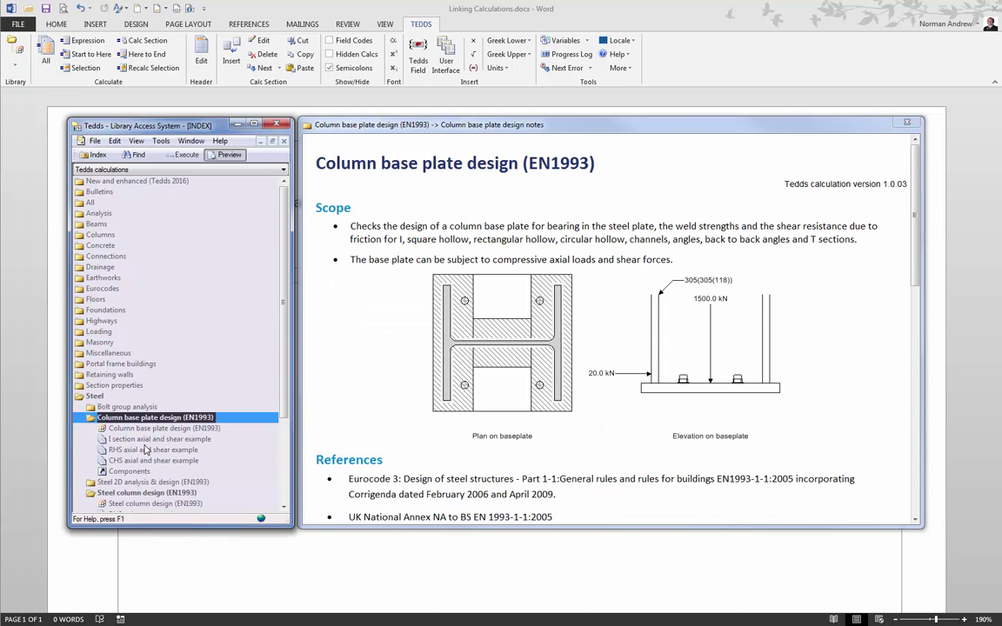
click(148, 448)
click(147, 440)
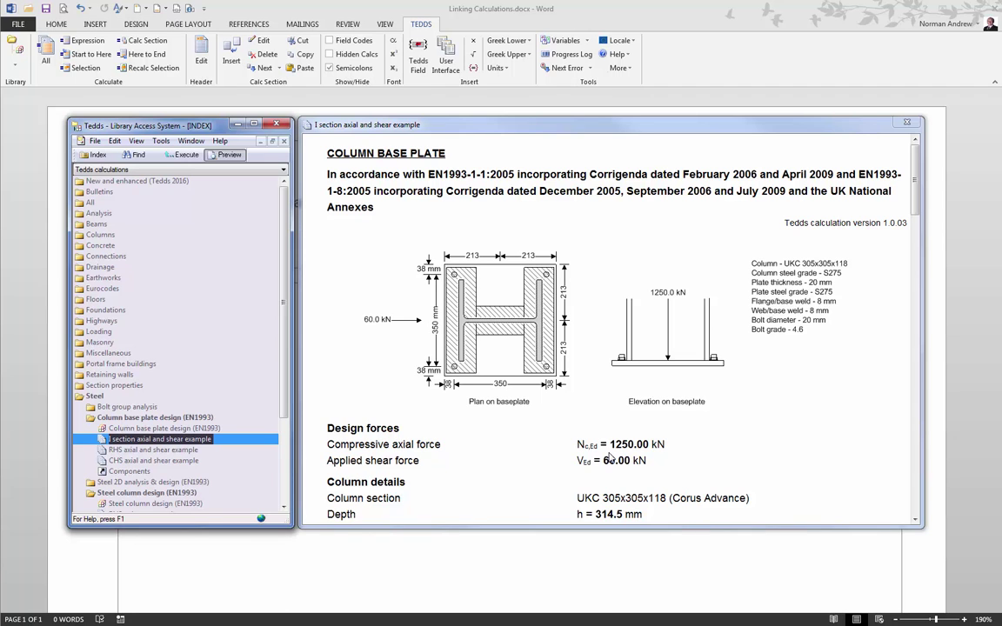
- Append the Steel column design (EN1993) calculation to the document as a new calc section with the same title
double_click(143, 504)
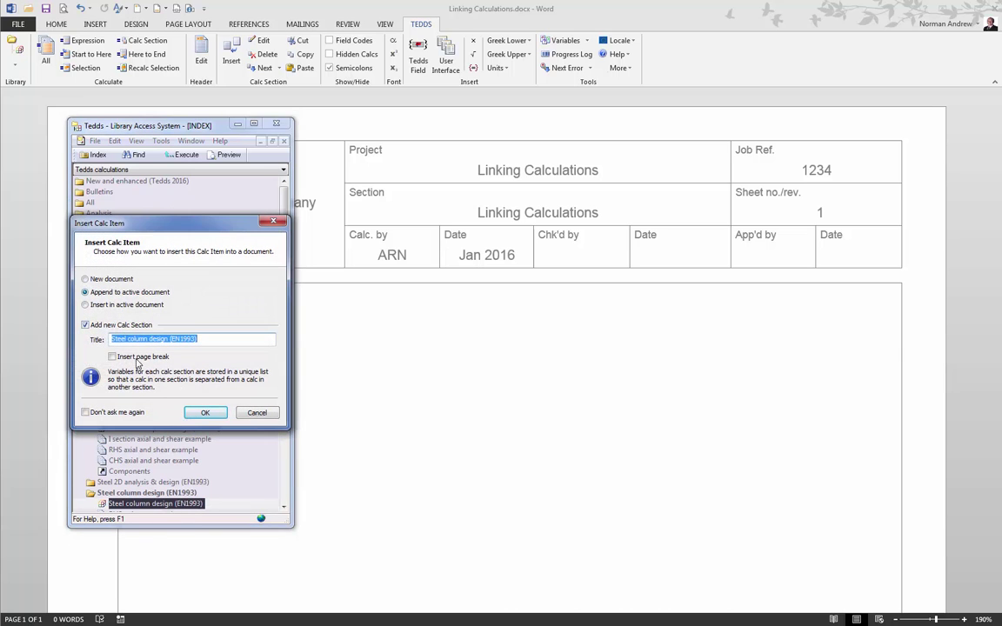
click(214, 417)
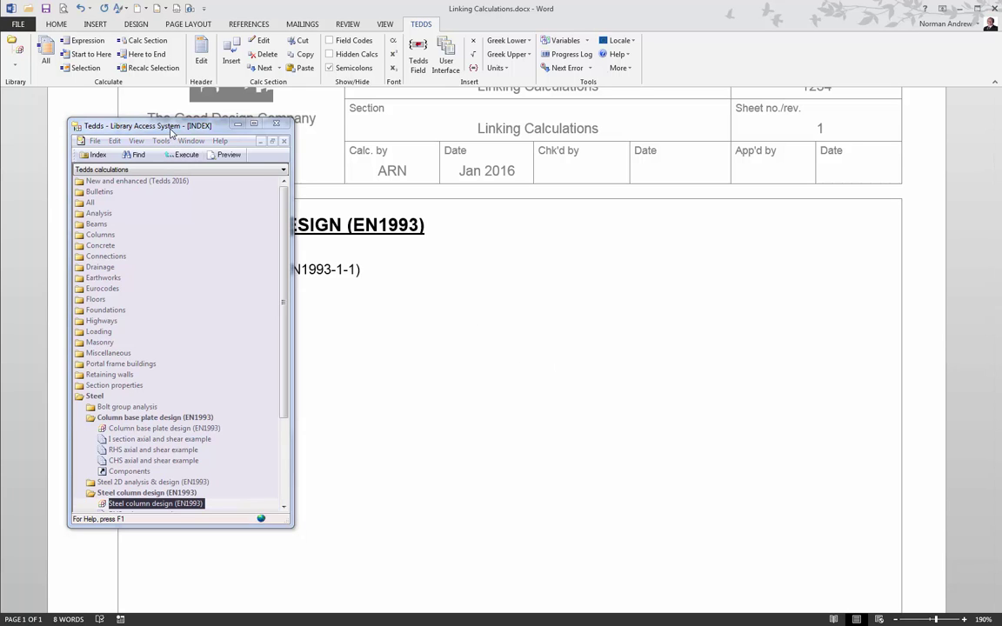
drag(156, 125, 716, 127)
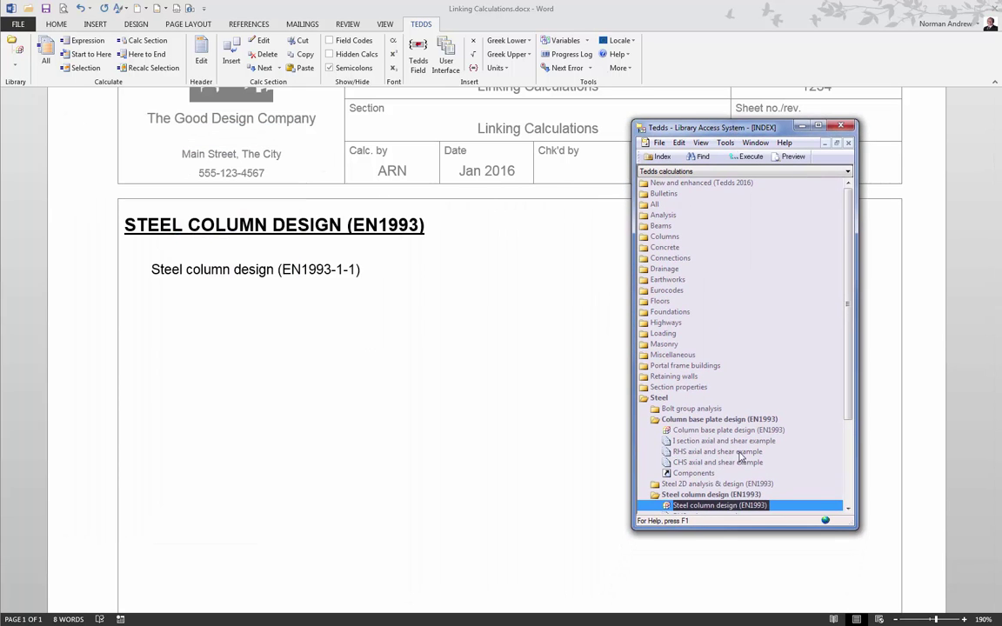
- Append the Column base plate design (EN1993) calculation as another new calc section and close the library
scroll(735, 456, down, 2)
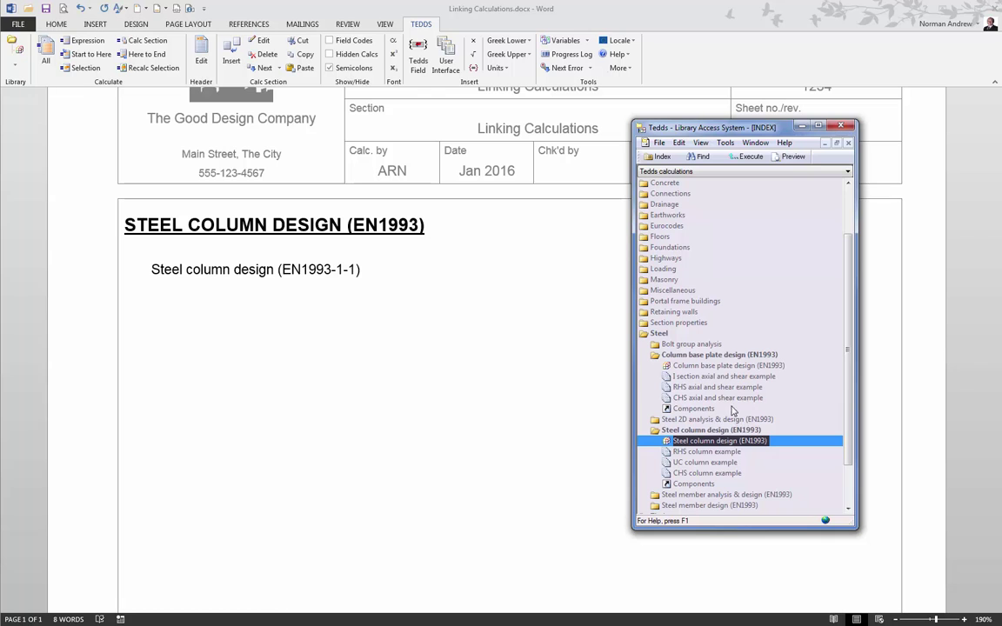
click(714, 366)
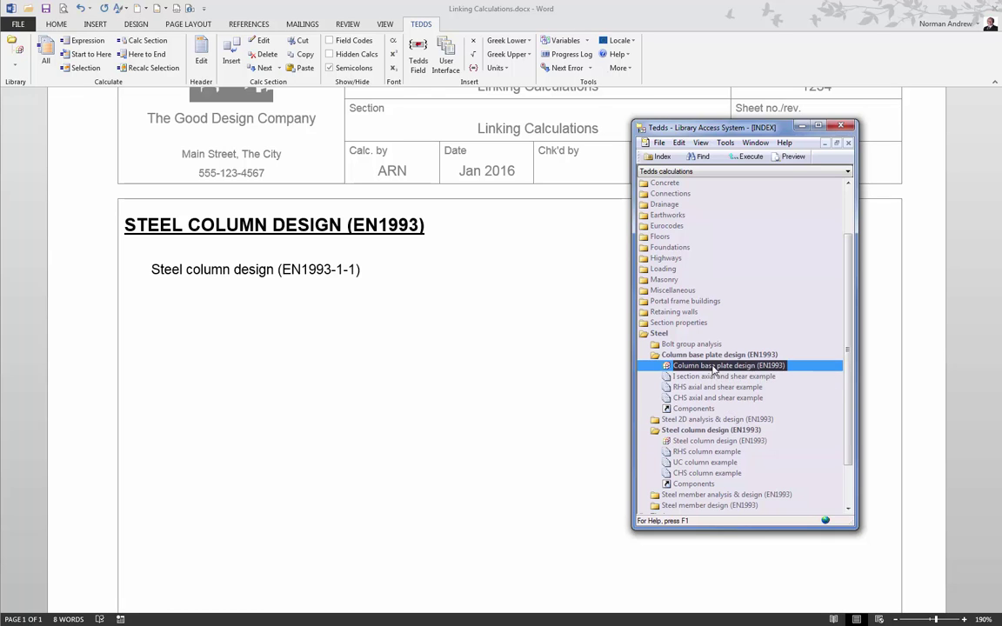
double_click(713, 366)
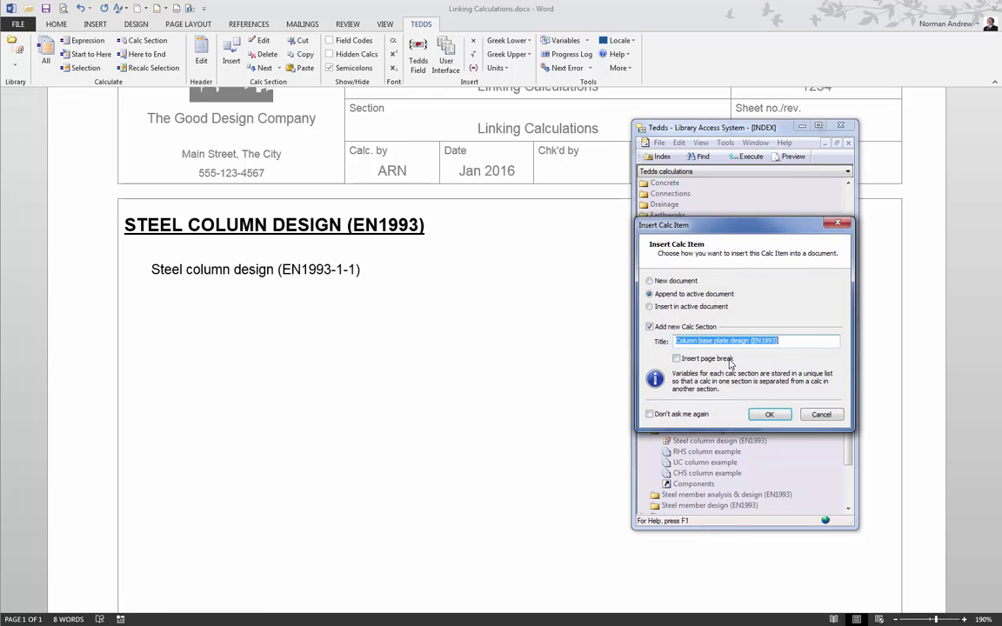
click(770, 414)
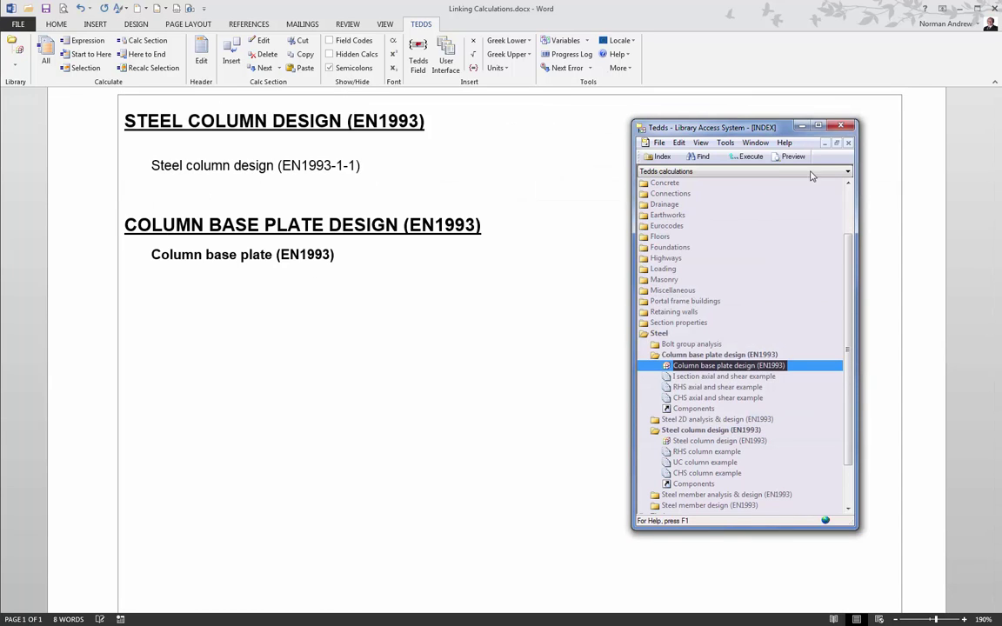
click(840, 129)
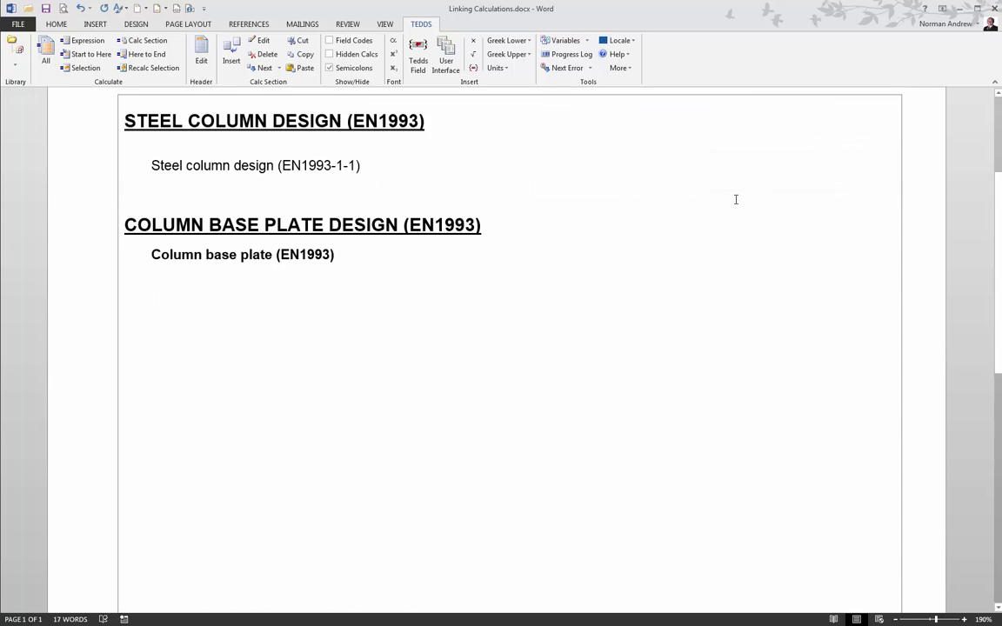
- Add a blank line below the steel column design item and calculate that calc section
click(200, 185)
key(Return)
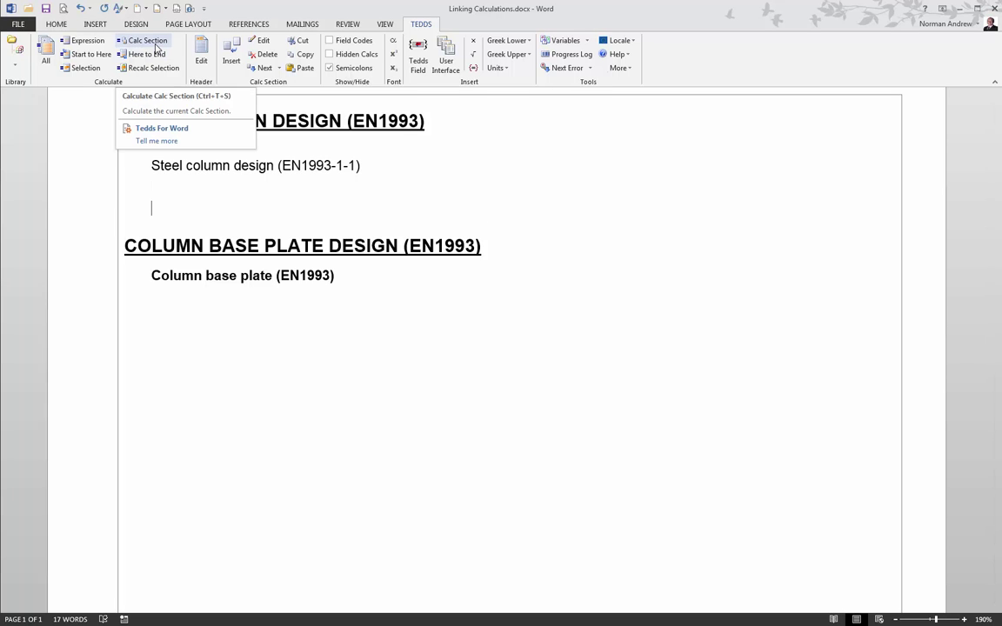
click(155, 44)
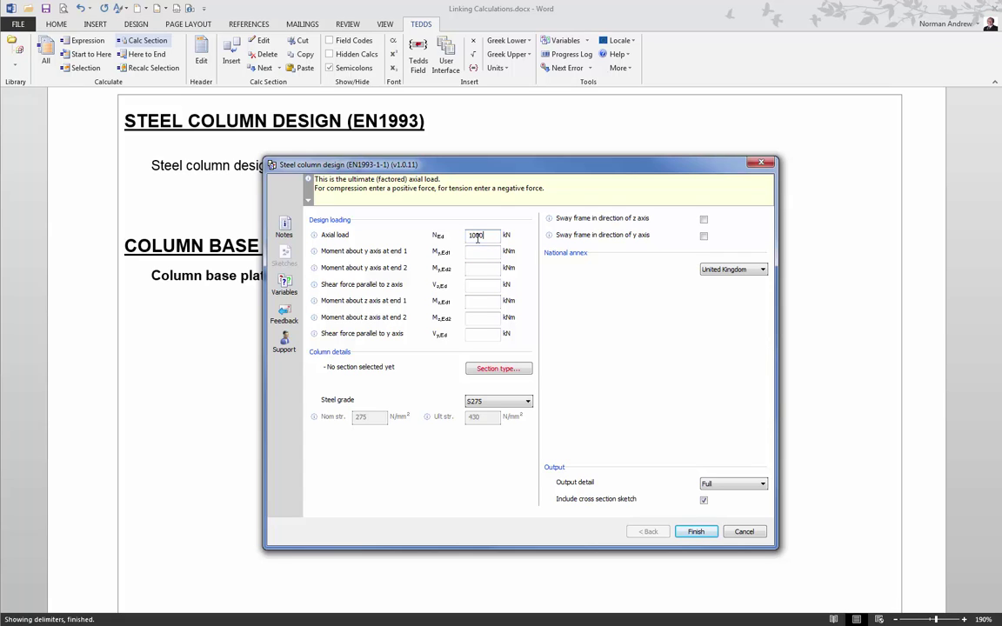
- Set the column's axial load to 1000 kN and leave all end moments and shear forces at zero
key(Tab)
key(Tab)
key(Tab)
key(Tab)
key(Tab)
key(Tab)
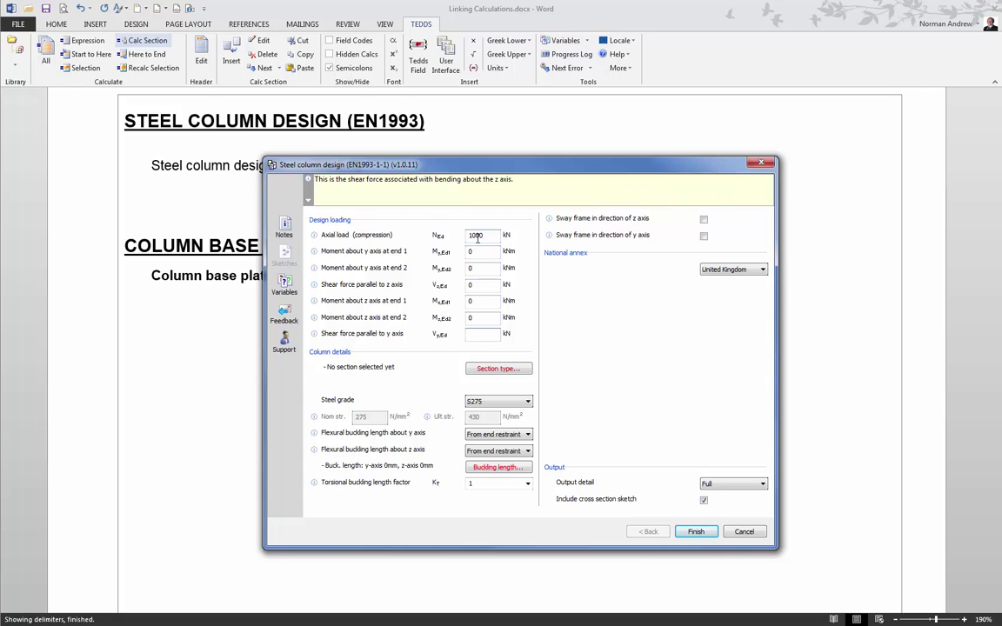
- Complete the column design with section UKC 254x254x73, 3500 mm system lengths about both axes, and summary output without a cross section sketch
click(507, 368)
click(704, 537)
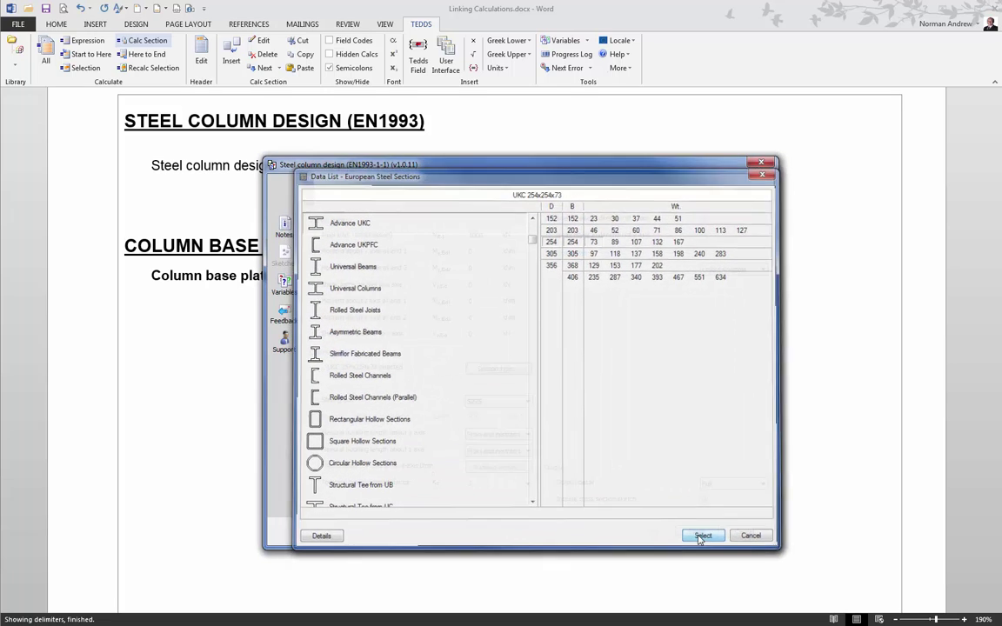
click(511, 466)
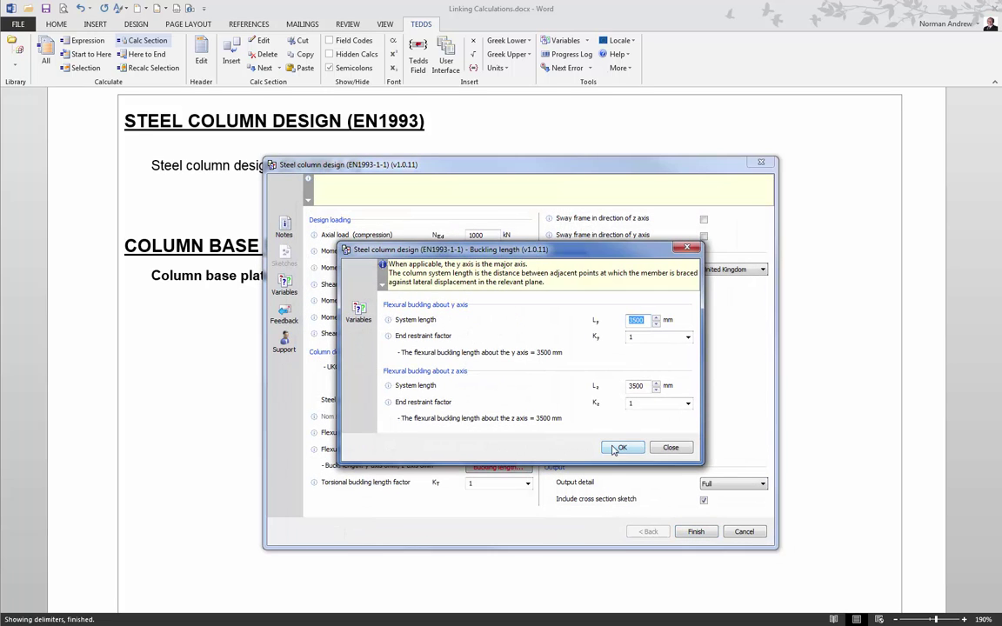
key(Escape)
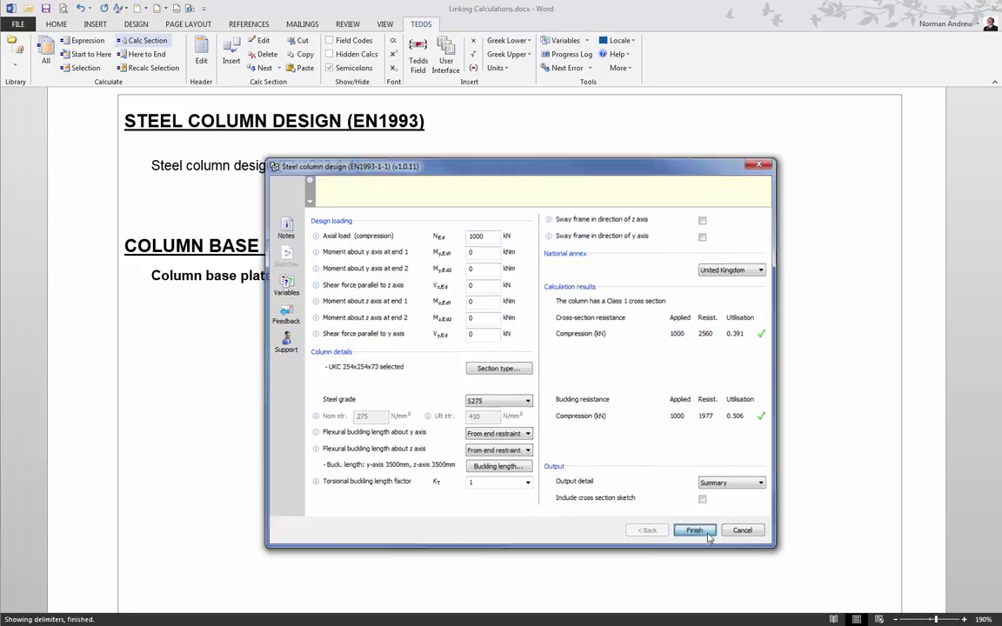
click(696, 531)
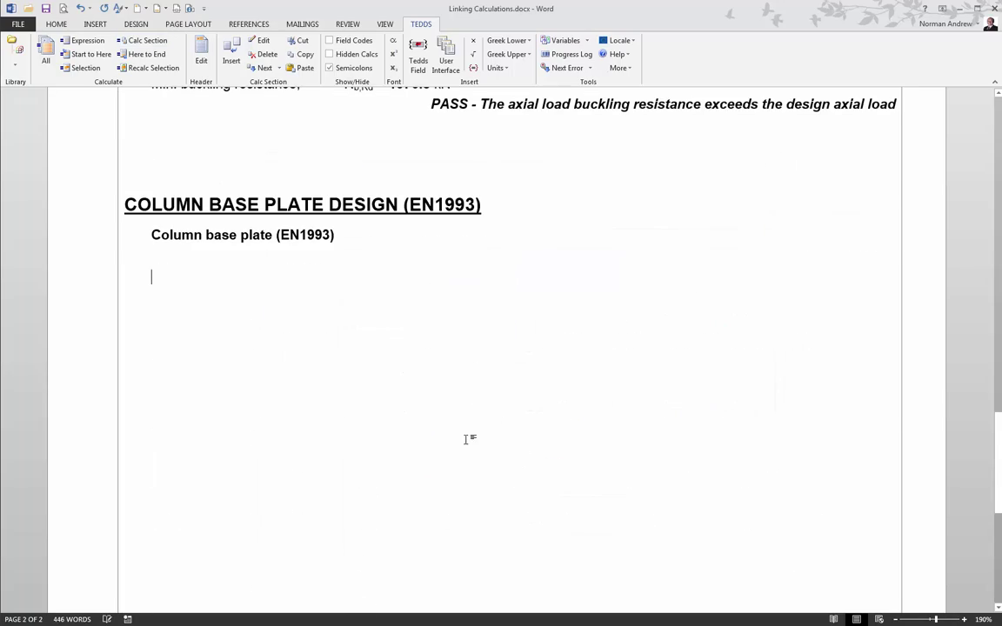
- Add the expression PromoteVariable(“NEd”) = ? with Ed as subscript, at the end of the steel column design section
scroll(465, 438, up, 10)
scroll(459, 467, up, 4)
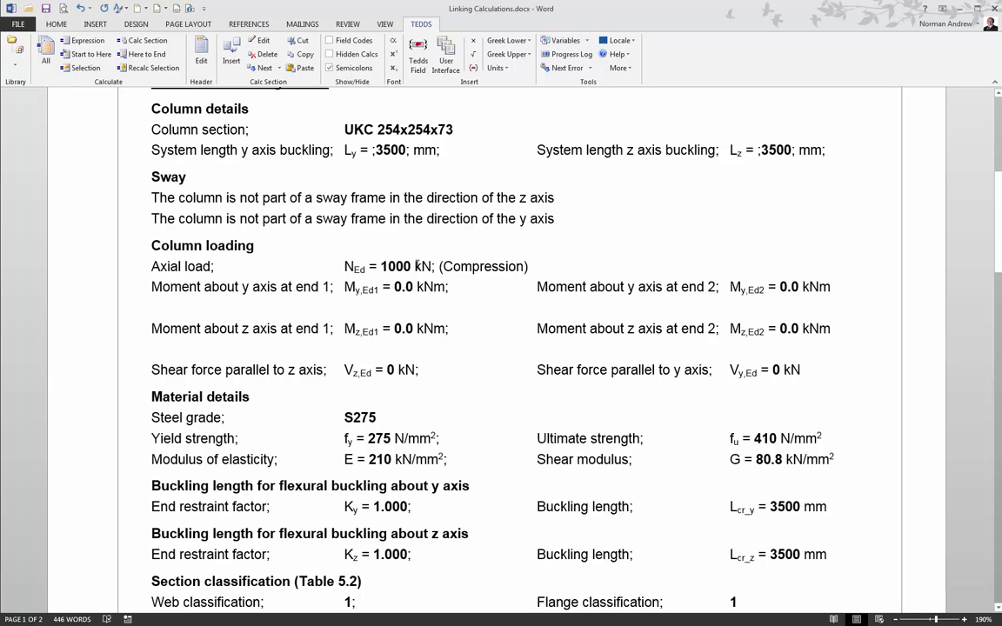
scroll(377, 291, down, 15)
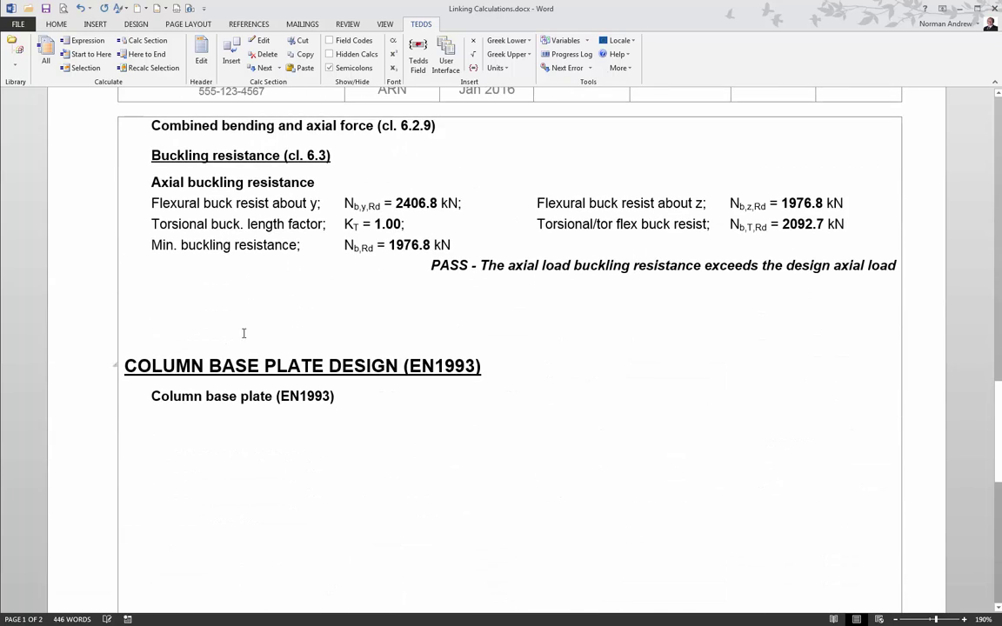
click(187, 313)
key(Return)
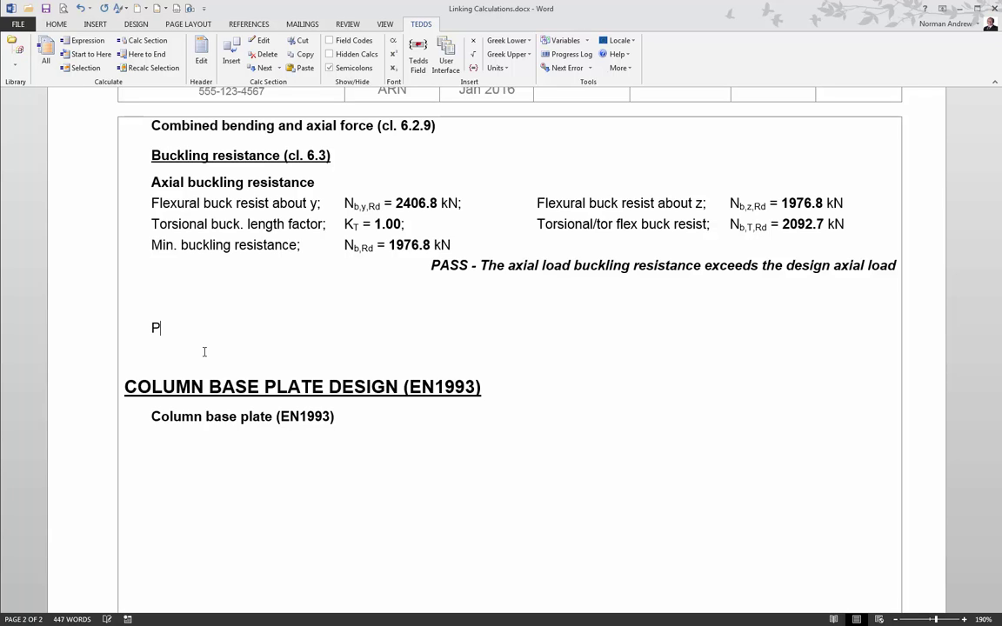
text(PromoteVariable)
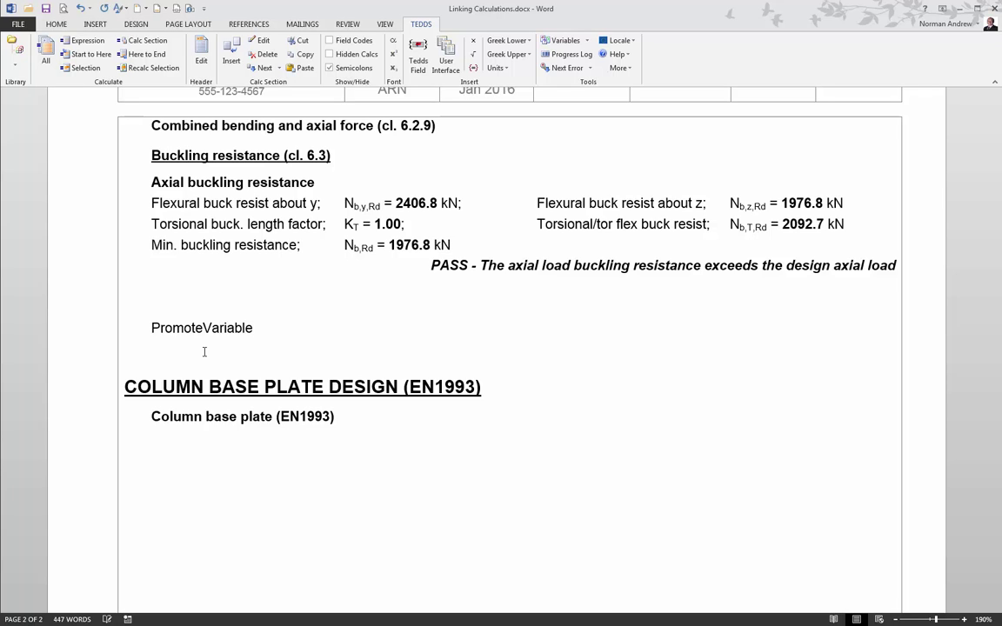
text((“NEd)
text(”) = ?)
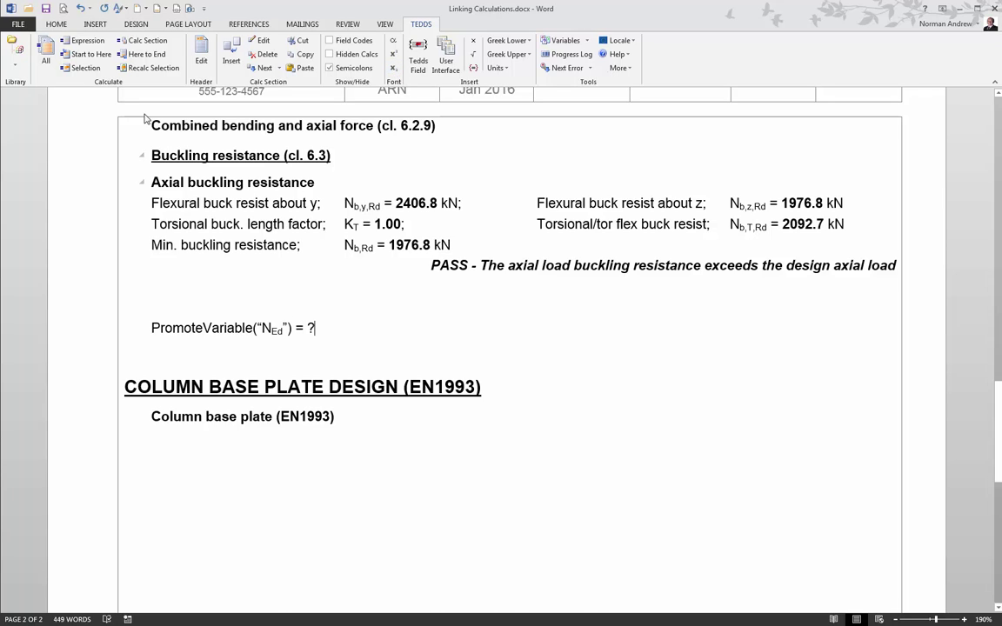
- Recalculate the steel column design section, keeping the existing column inputs
click(132, 42)
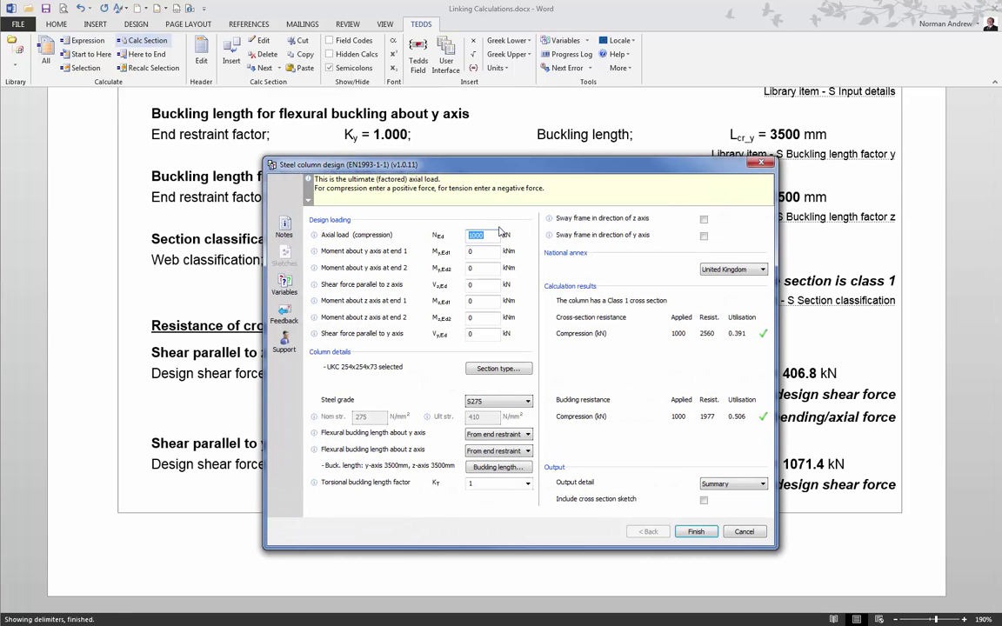
click(706, 532)
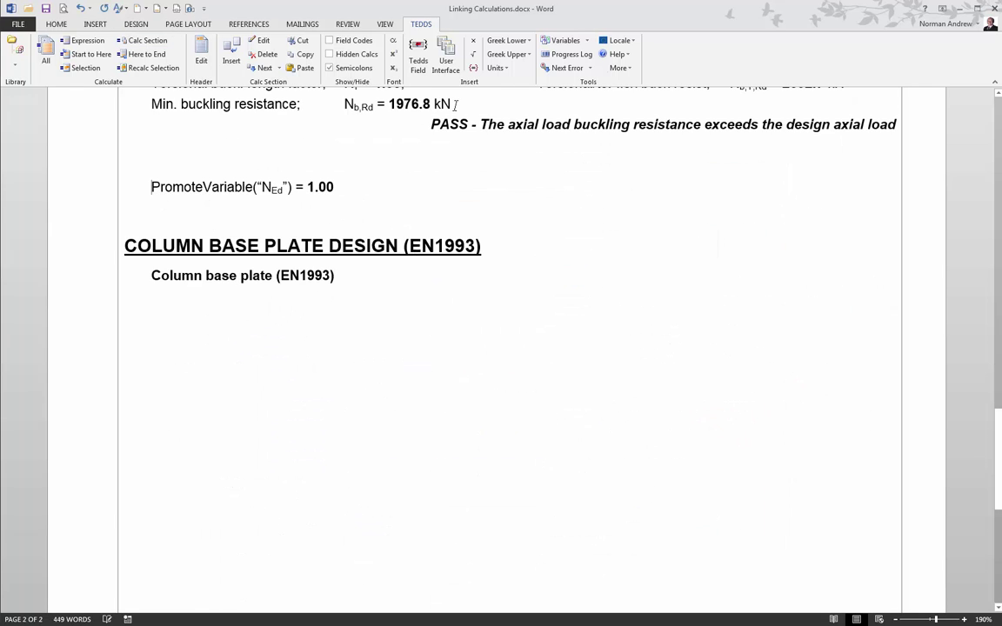
- Inspect the document variables and look for the promoted NEd among the steel column design section's variables
click(548, 41)
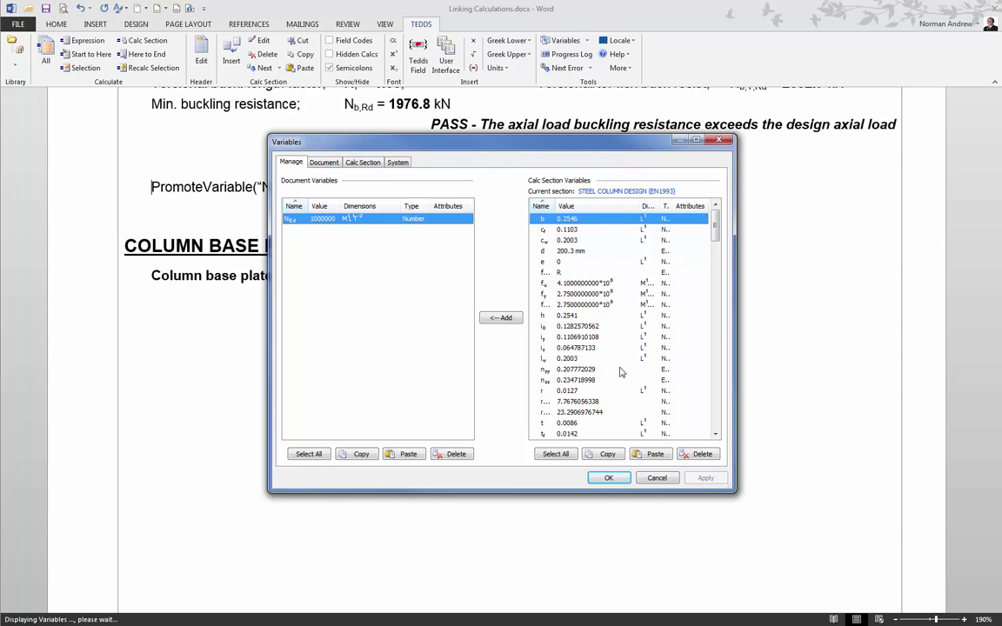
scroll(715, 277, down, 6)
scroll(714, 276, down, 15)
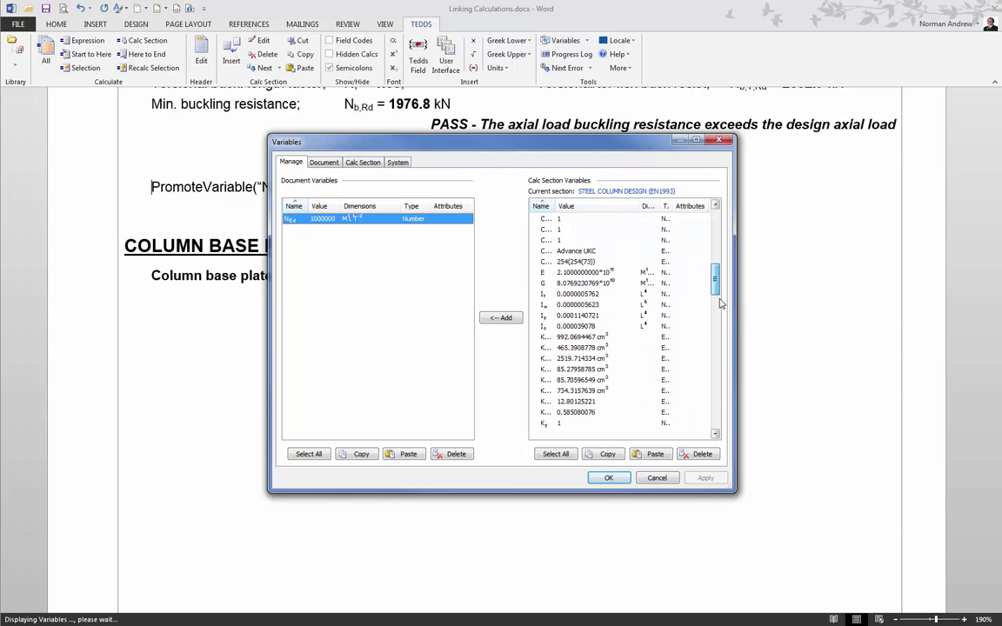
scroll(727, 357, down, 1)
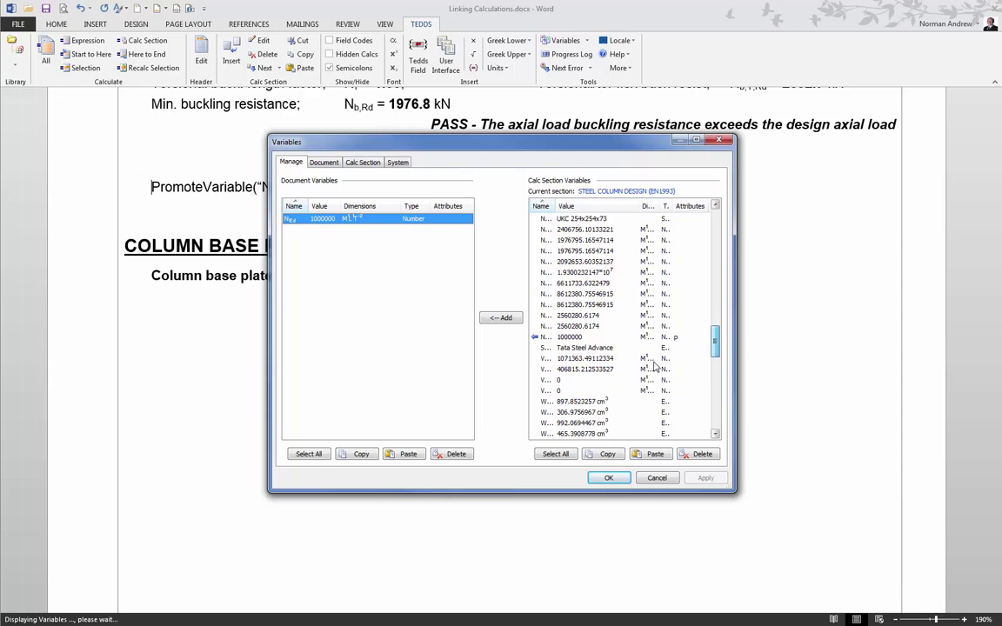
- Widen the calc section variables' name column and check the promoted NEd's details and unit conversions among the document variables
drag(553, 206, 592, 211)
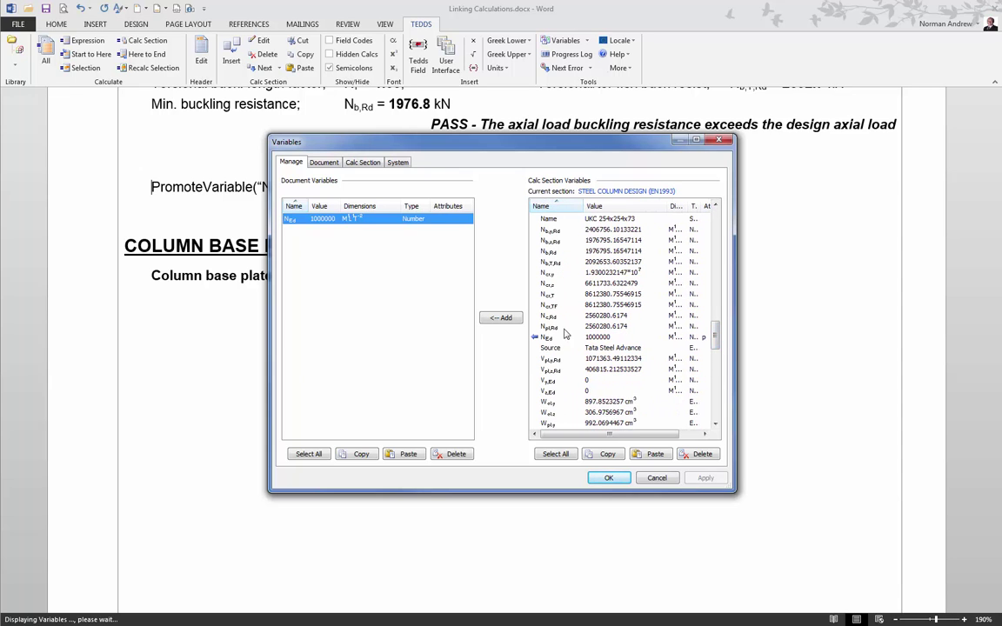
right_click(299, 234)
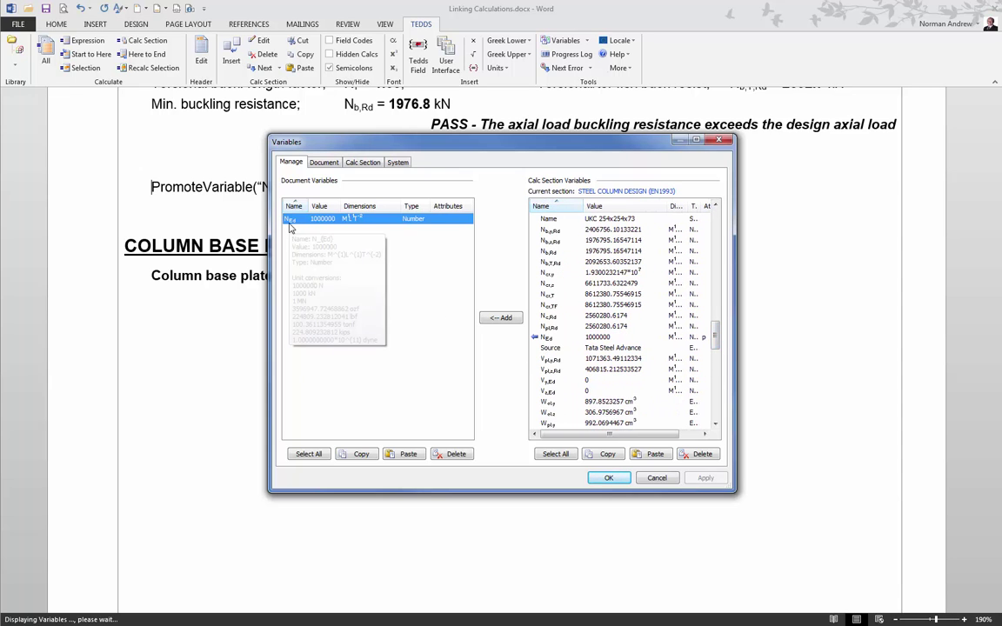
click(294, 229)
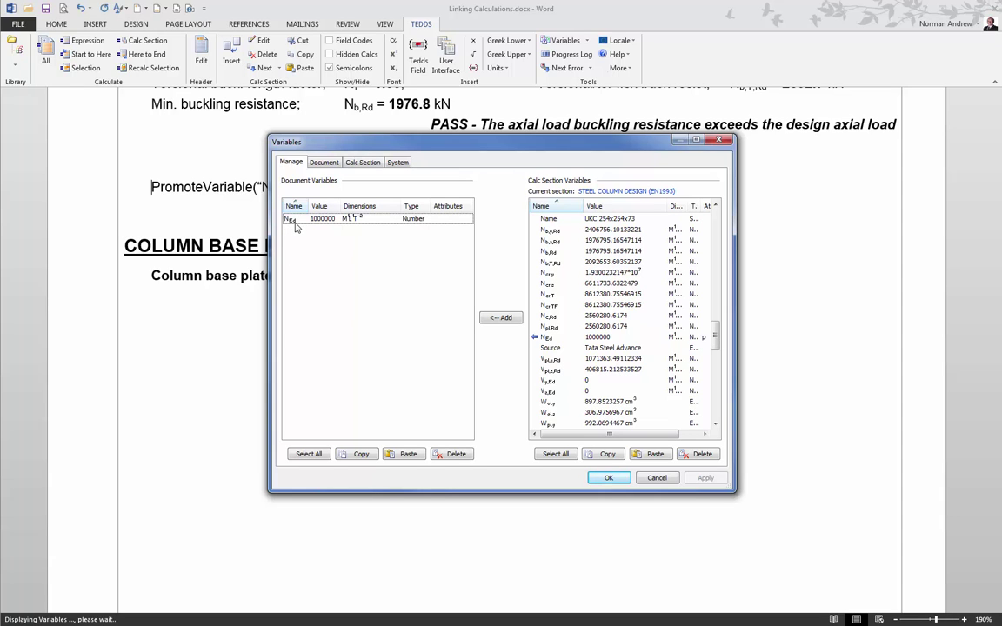
mouse_move(295, 229)
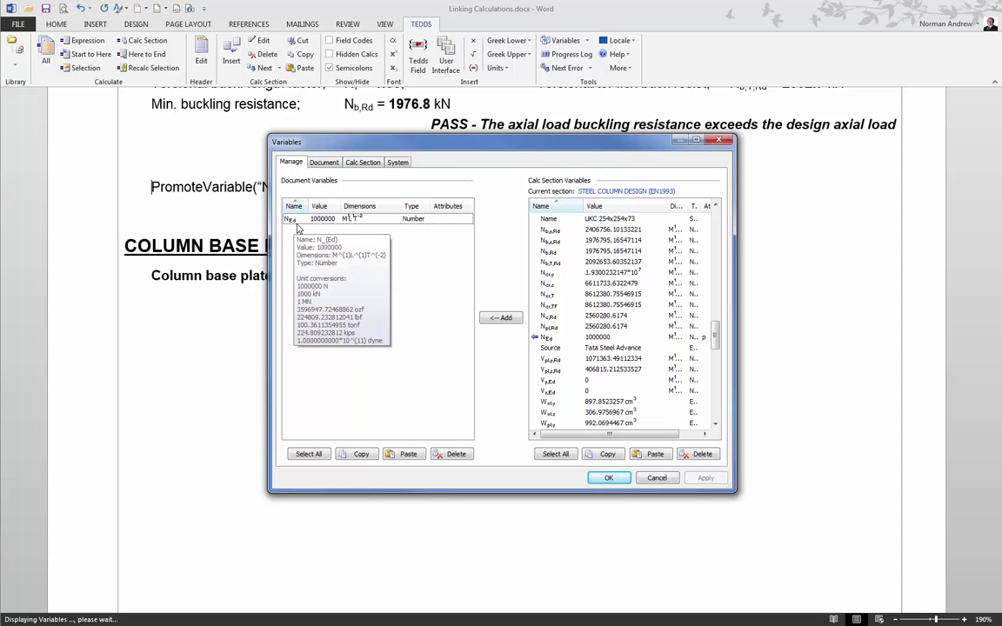
click(659, 479)
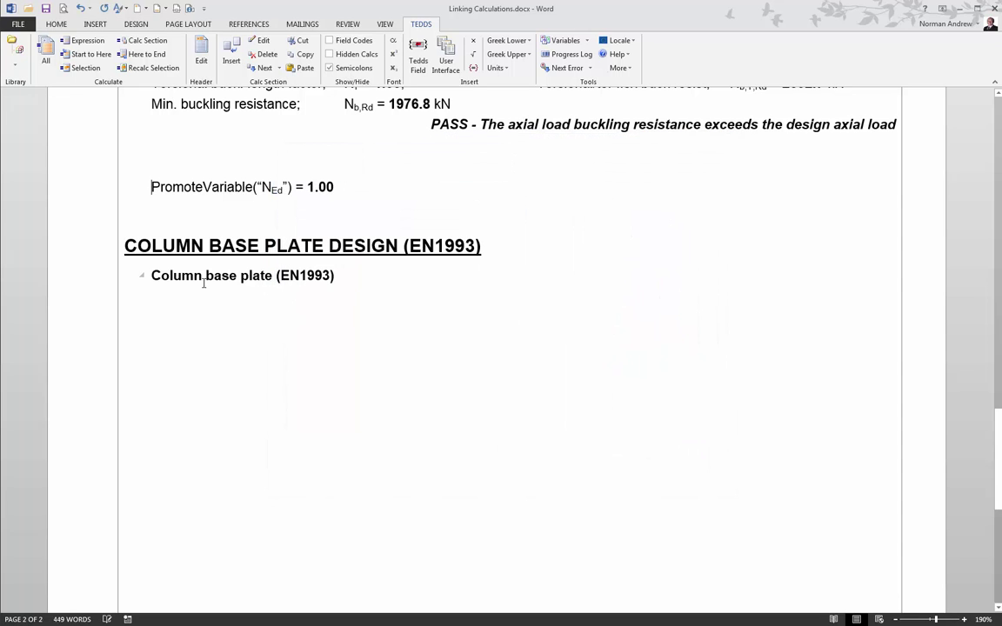
- Add the expression Nc,Ed = NEd = ? kN above the column base plate calculation, with c,Ed and Ed as subscripts
click(152, 276)
key(Return)
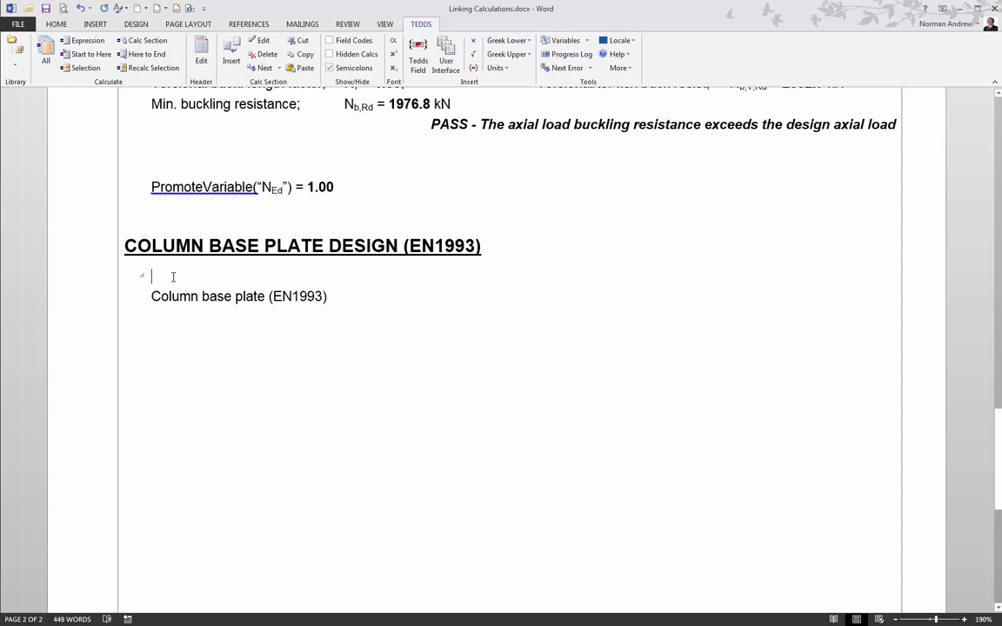
key(Return)
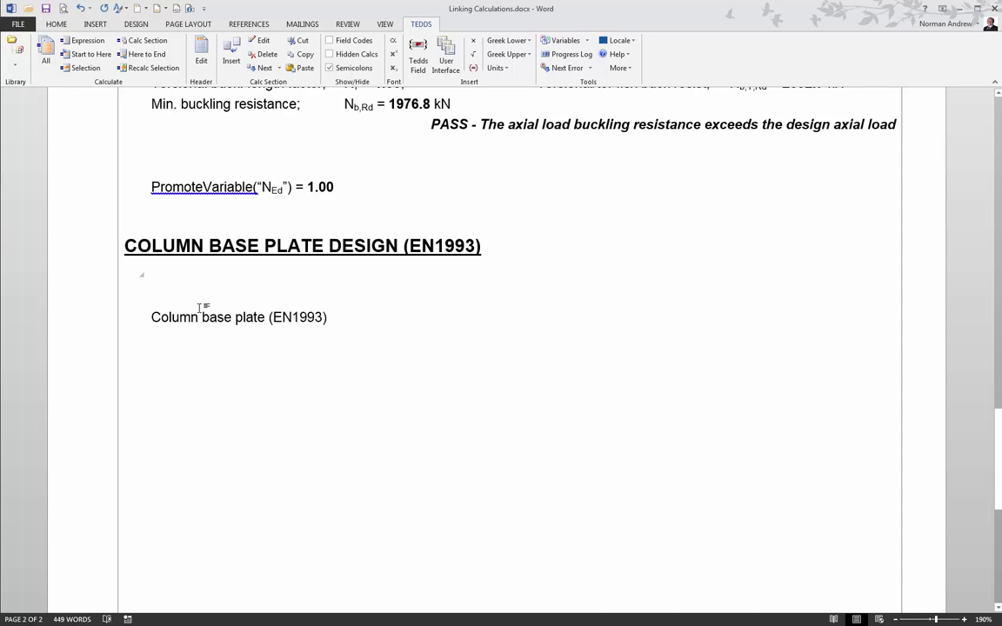
key(Return)
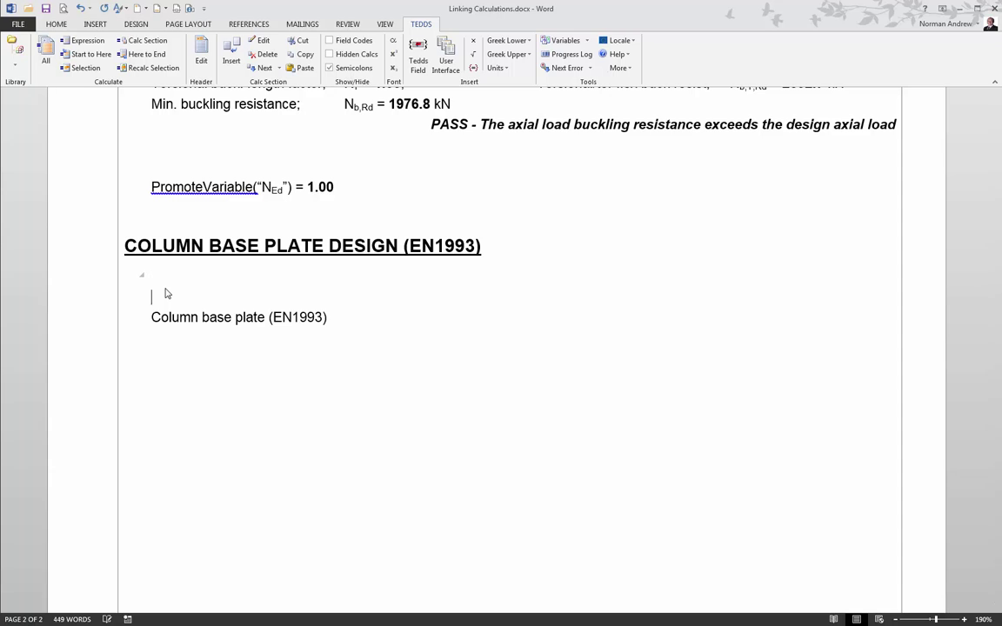
text(Nc,Ed)
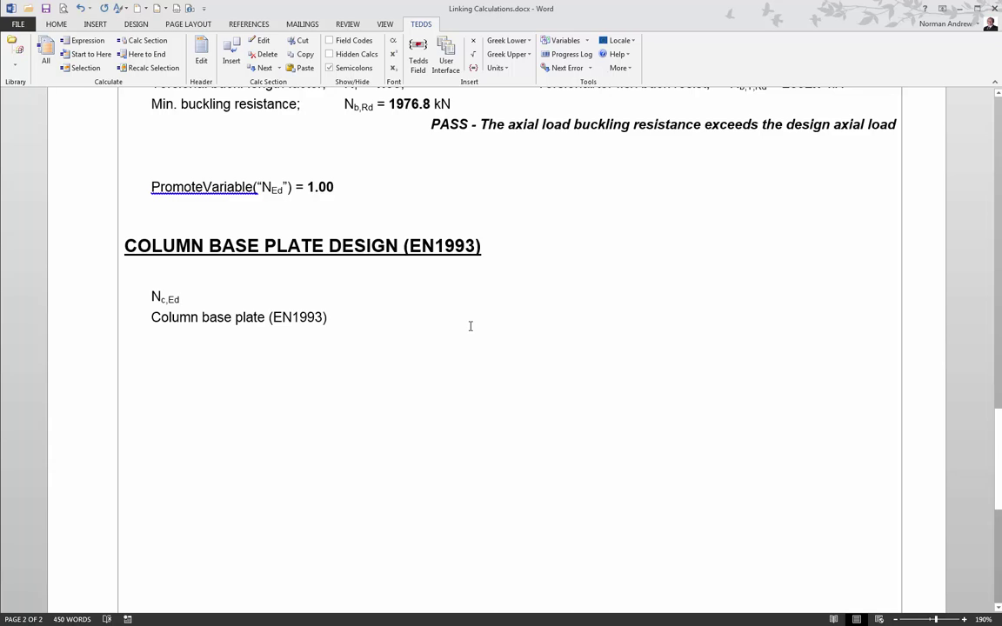
text(=)
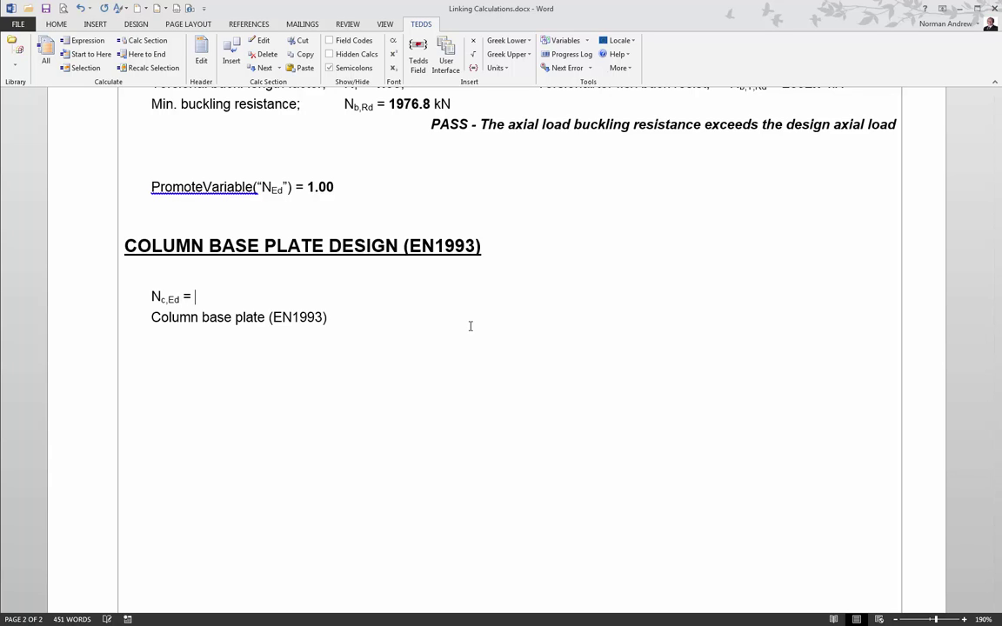
text( NEd)
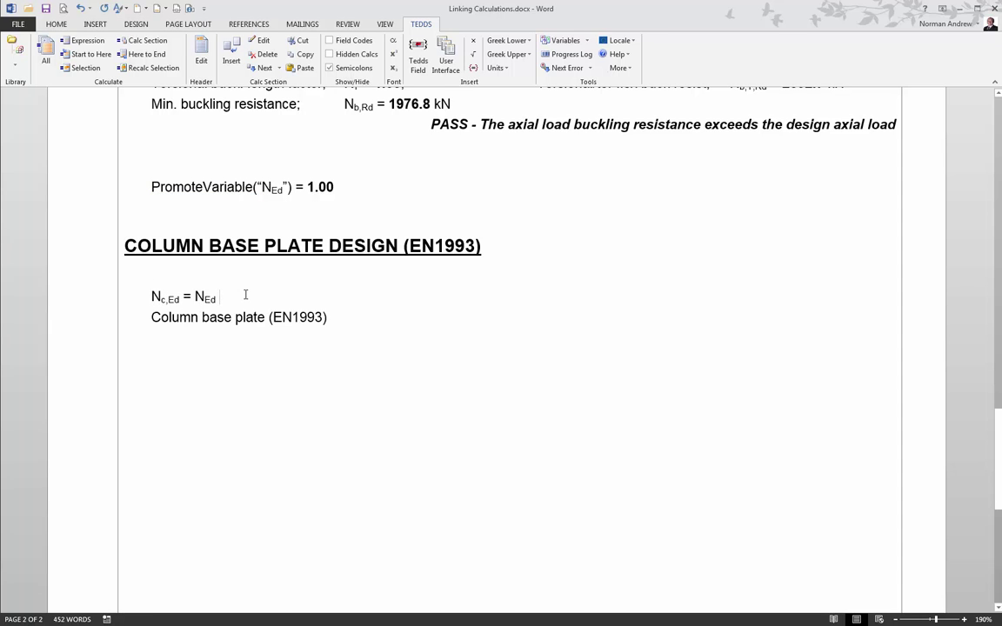
text(= )
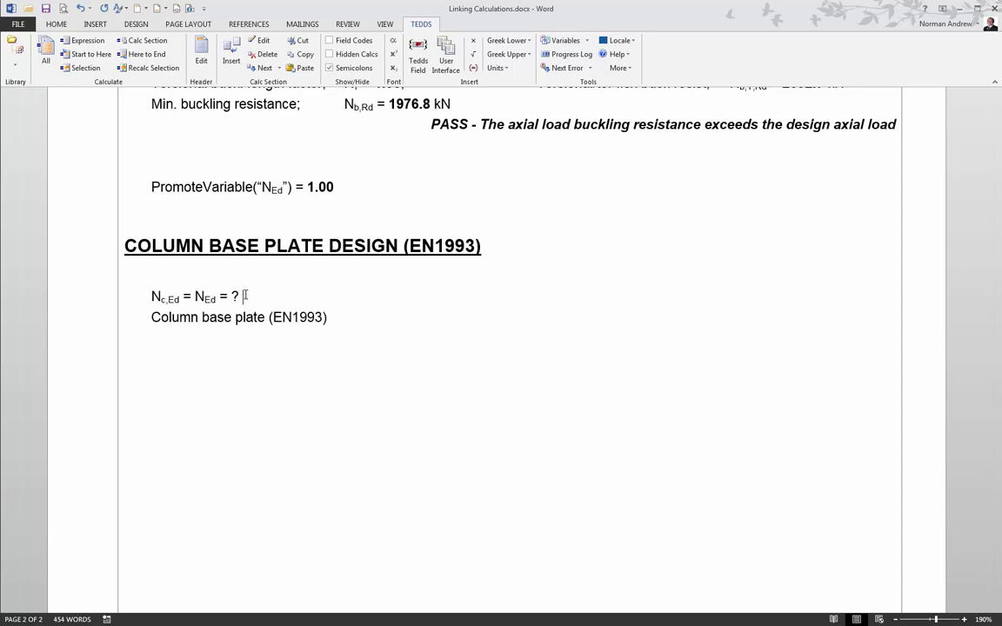
text(? kN)
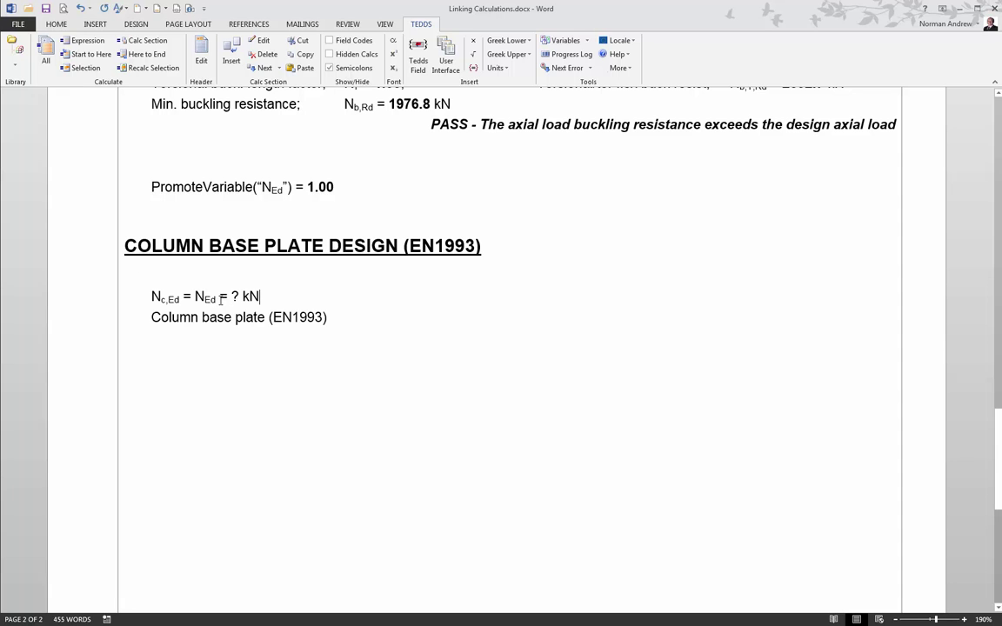
- Calculate the Nc,Ed expression and check the base plate design section's variables
click(81, 45)
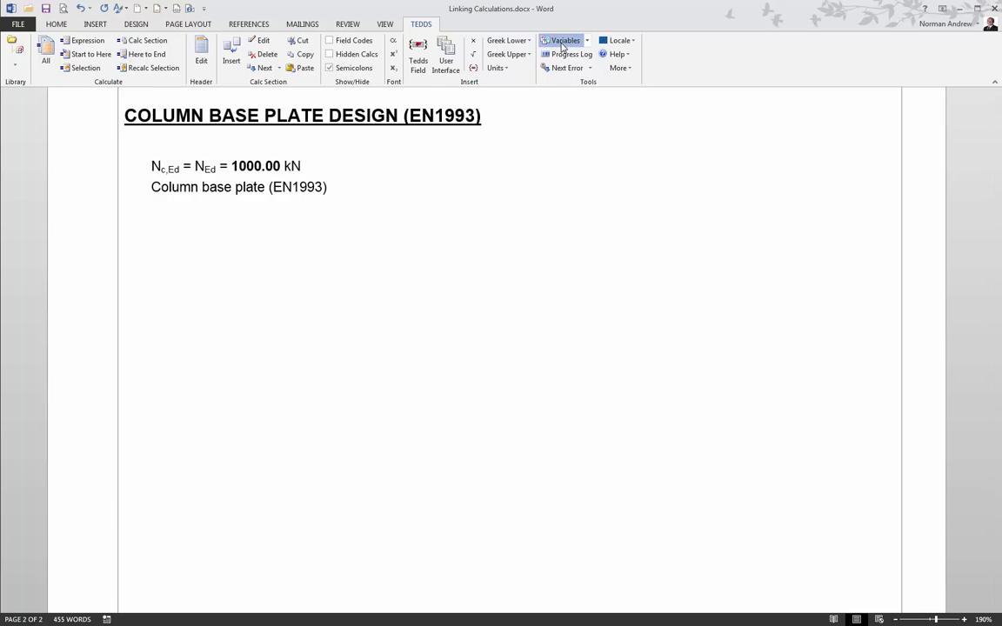
click(562, 44)
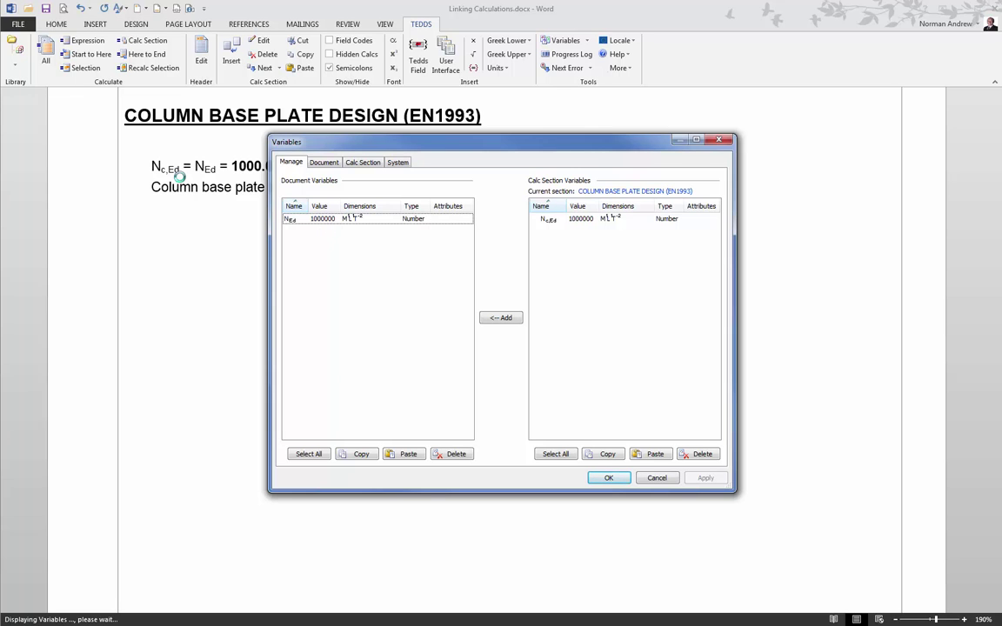
click(651, 478)
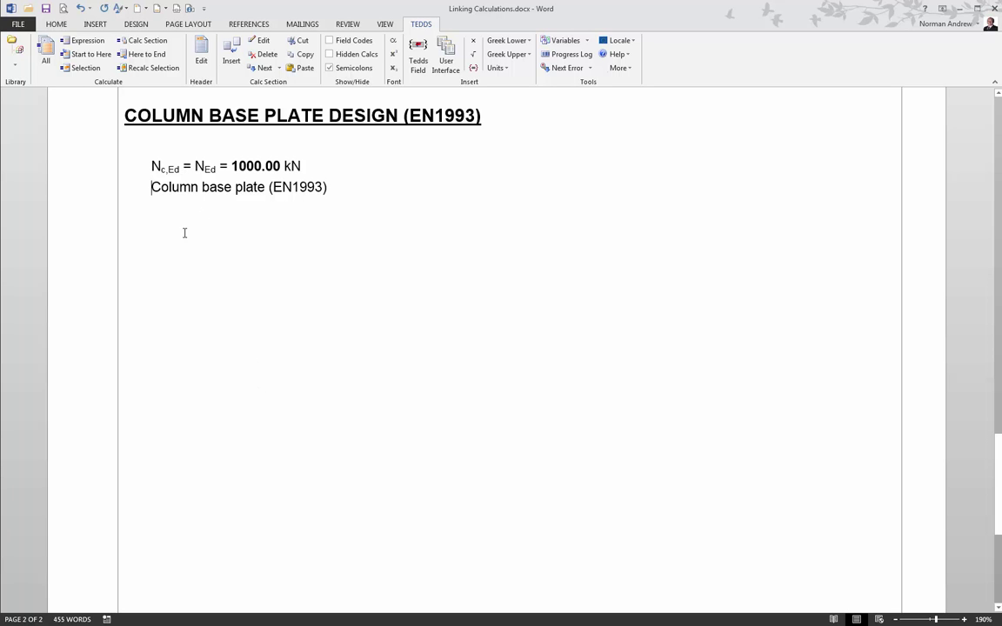
- Calculate the base plate design section, accepting its default geometry and material details of S275 steel and C25/30 concrete
click(160, 43)
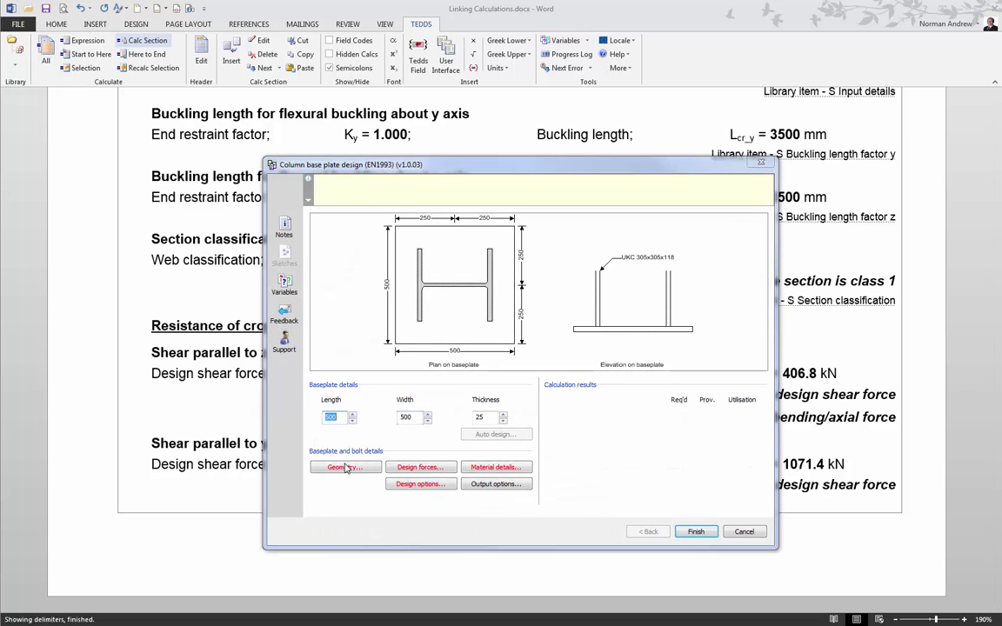
click(344, 467)
click(693, 530)
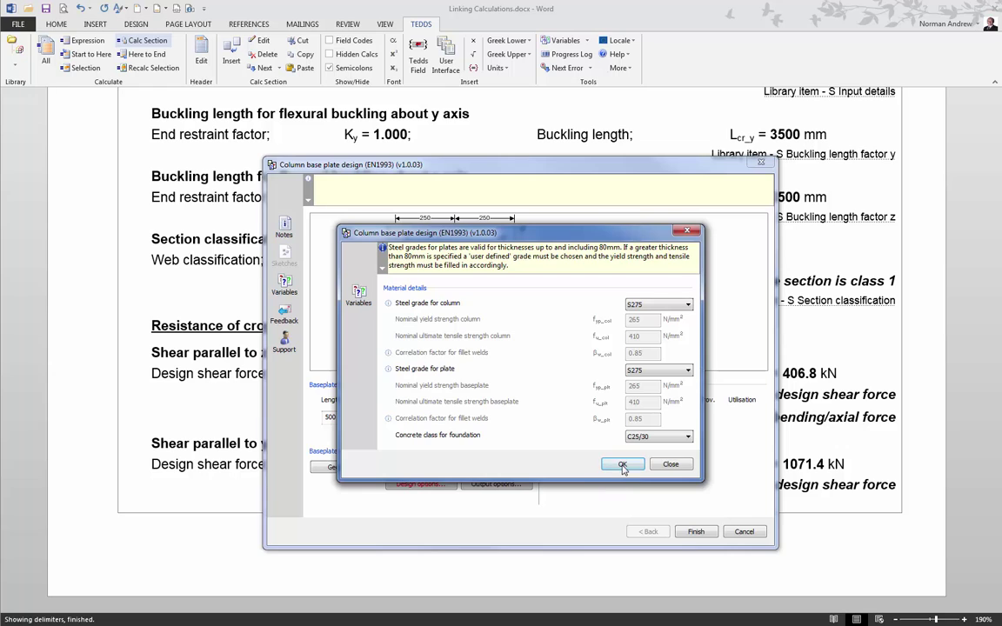
click(622, 463)
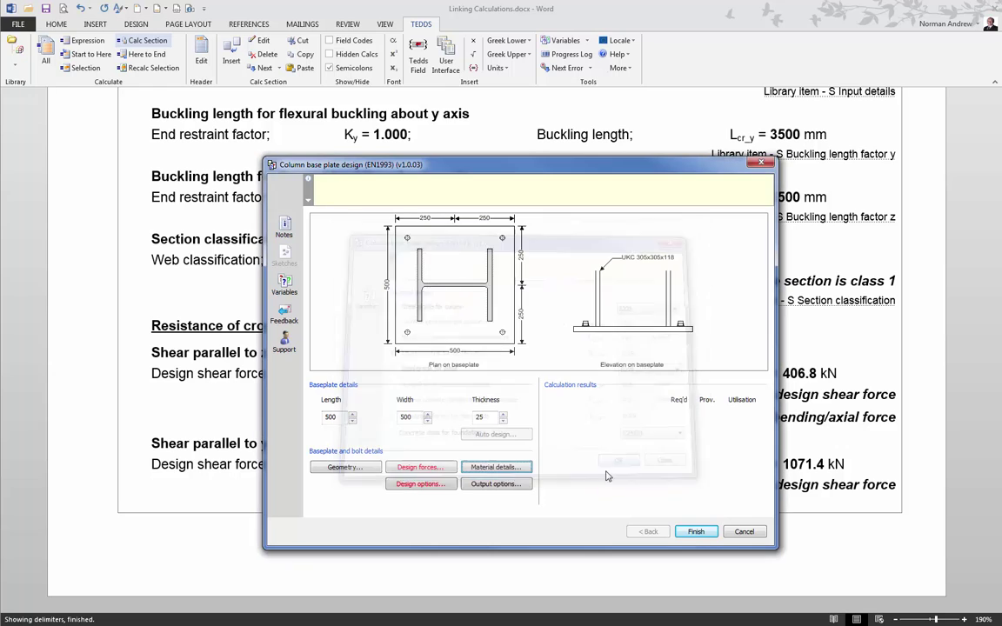
- Accept the base plate's linked axial force and zero shear, keep the United Kingdom annex and European sections, and finish the design
click(418, 472)
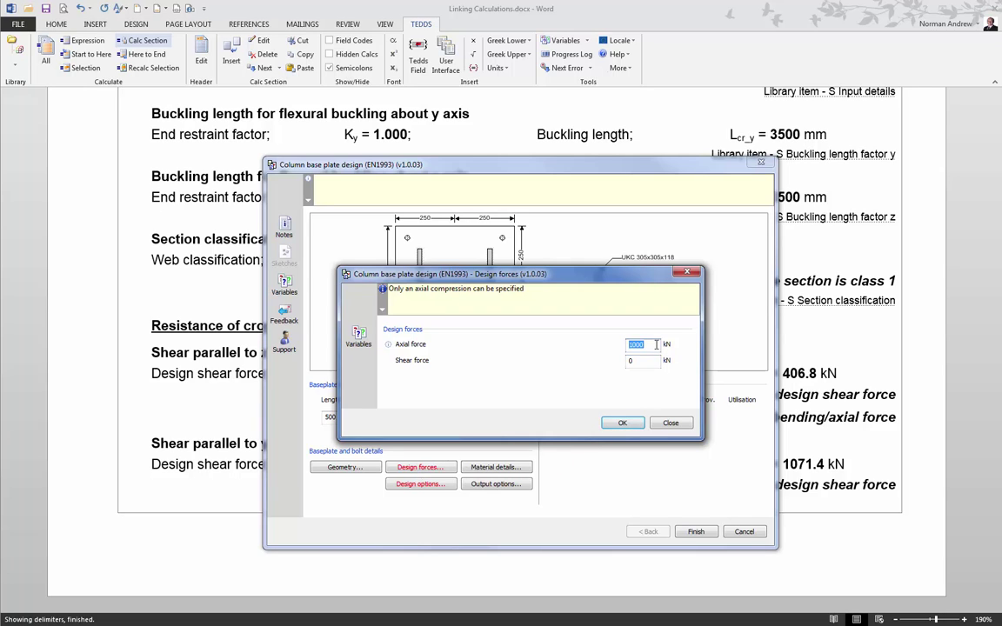
click(653, 345)
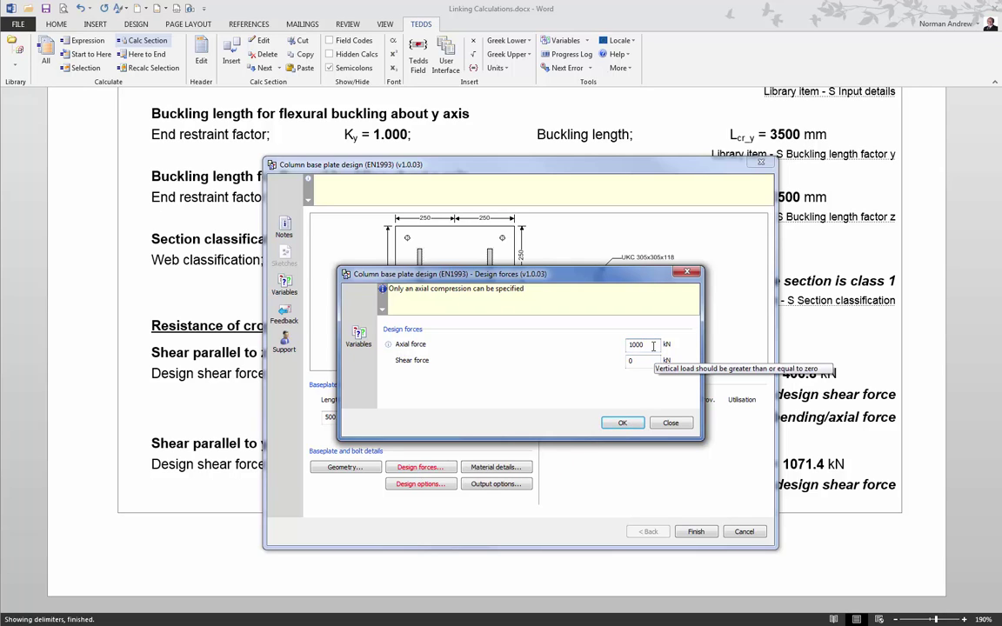
click(622, 424)
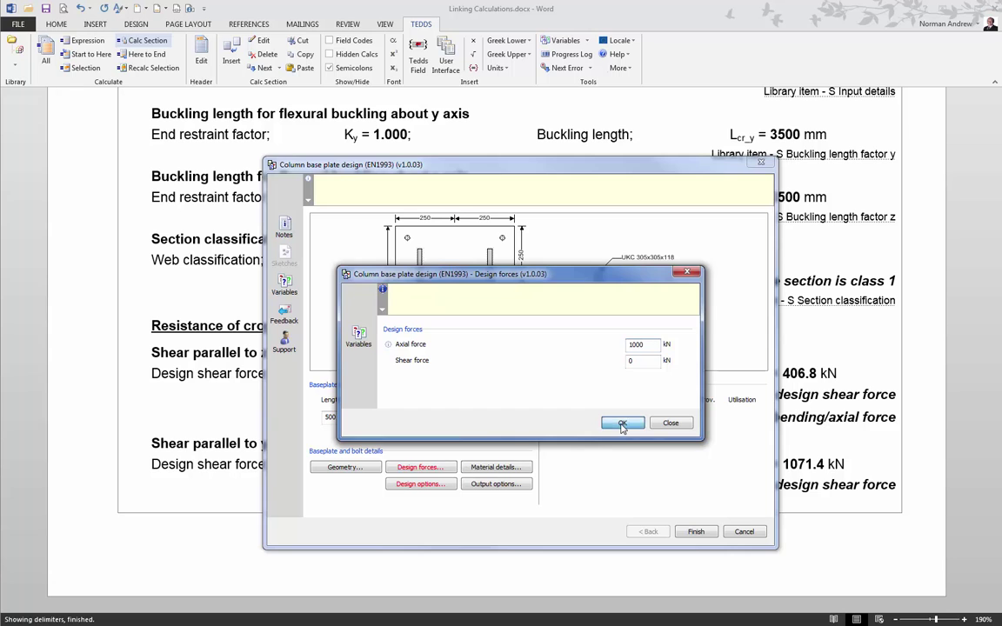
click(417, 483)
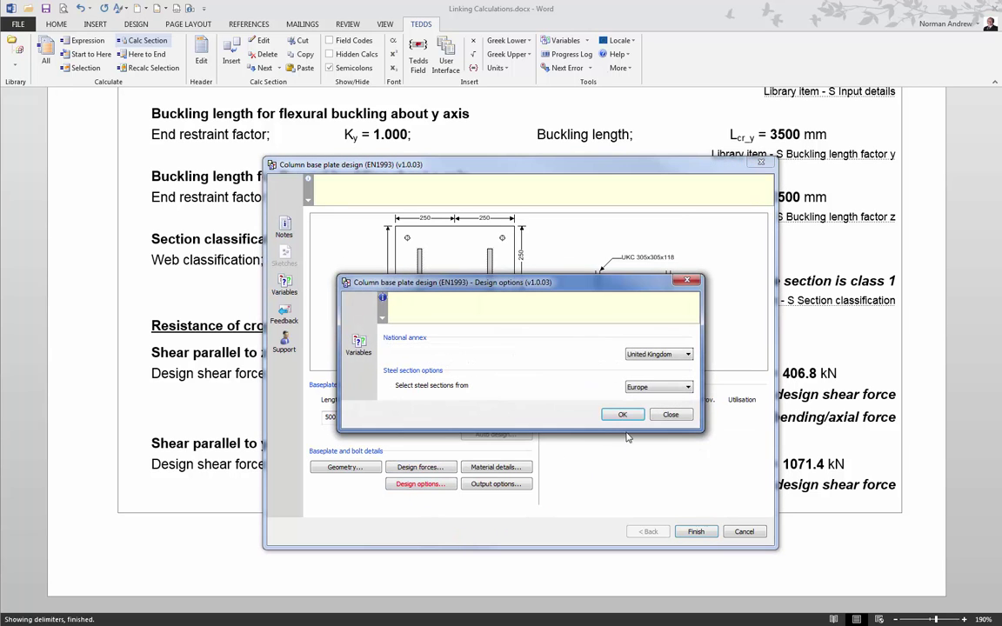
click(621, 414)
click(695, 532)
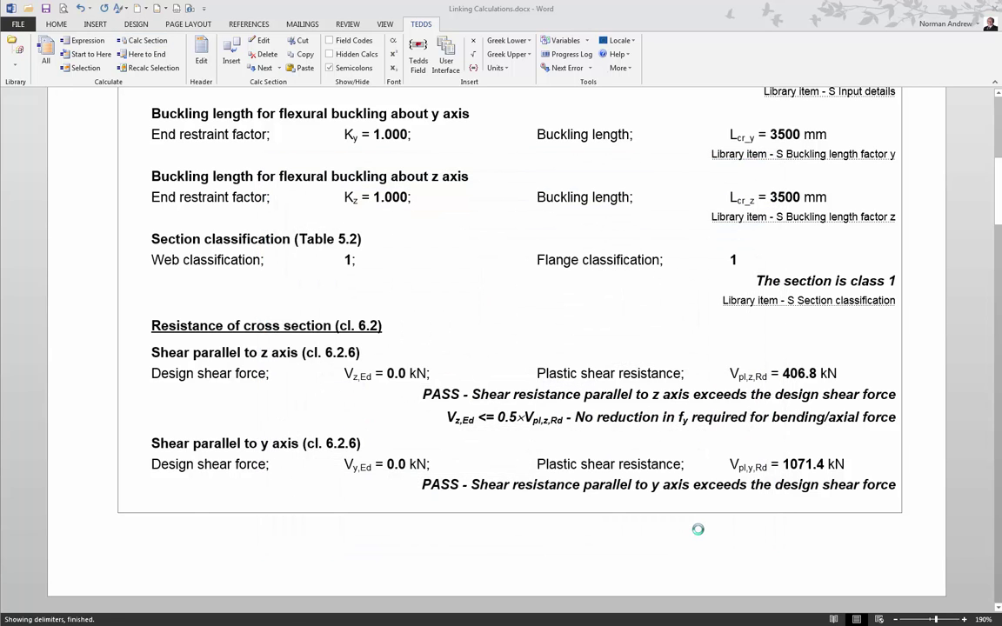
- Recalculate the whole document with the steel column's axial load NEd set to 2000 kN
click(47, 54)
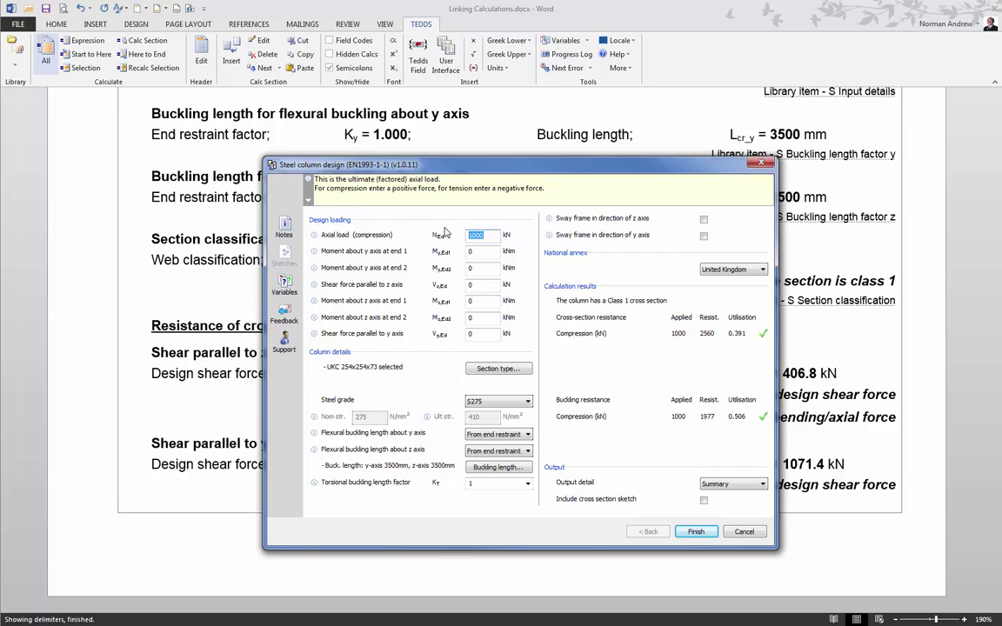
text(2)
click(696, 531)
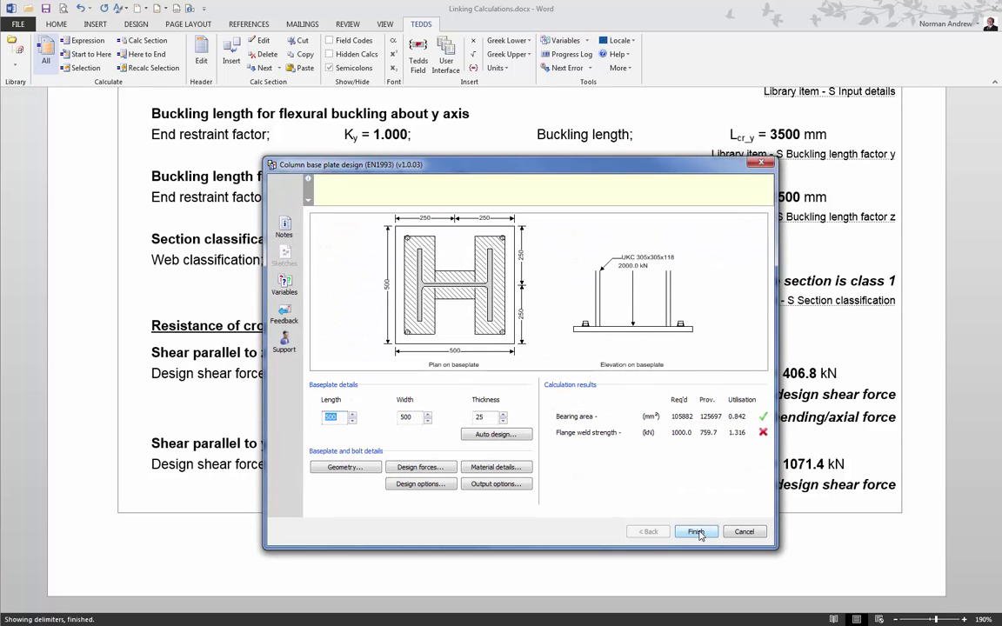
- Check the linked axial force in the base plate's design forces, accept it, and finish the base plate calculation
click(420, 467)
click(659, 345)
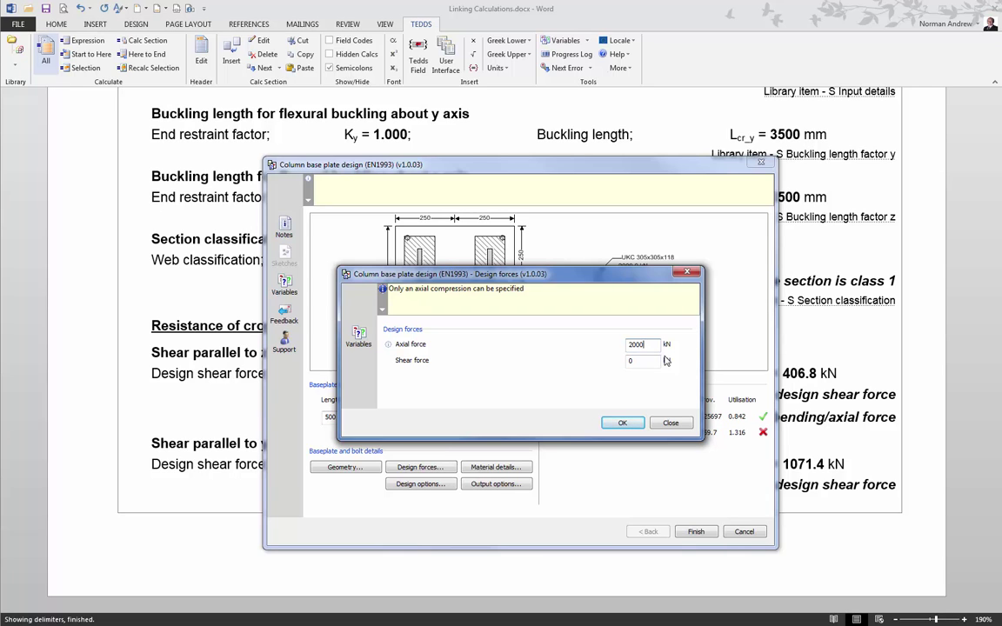
click(622, 422)
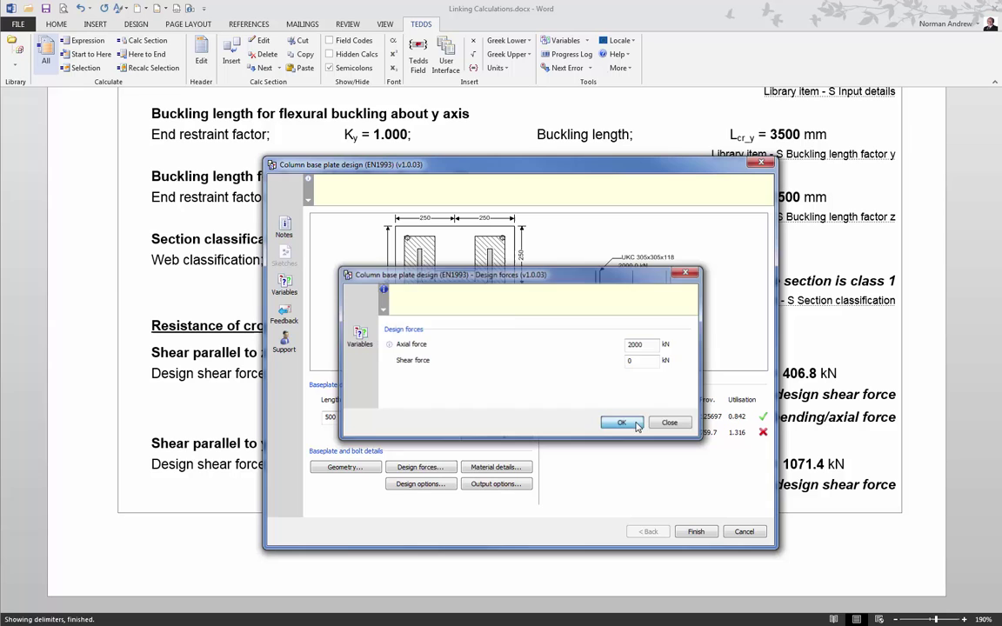
click(705, 536)
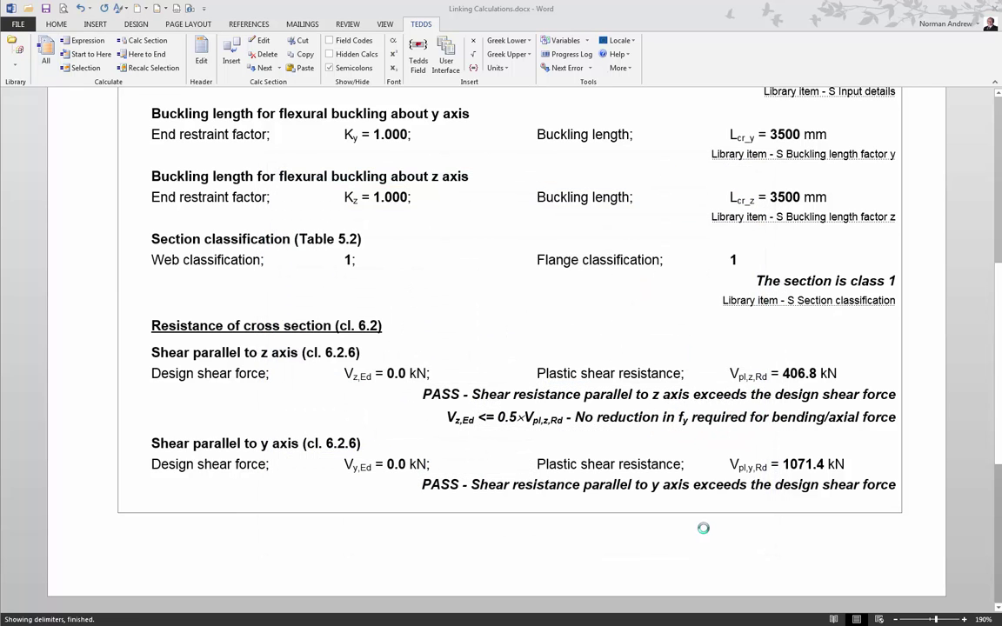